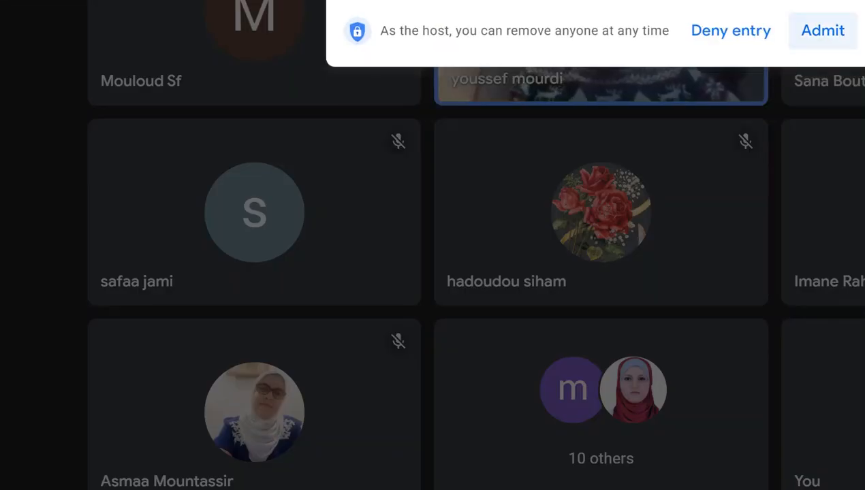
Step: Admit the waiting participant to the meeting and clear the browser window and screen-sharing notice off the desktop
left_click(822, 30)
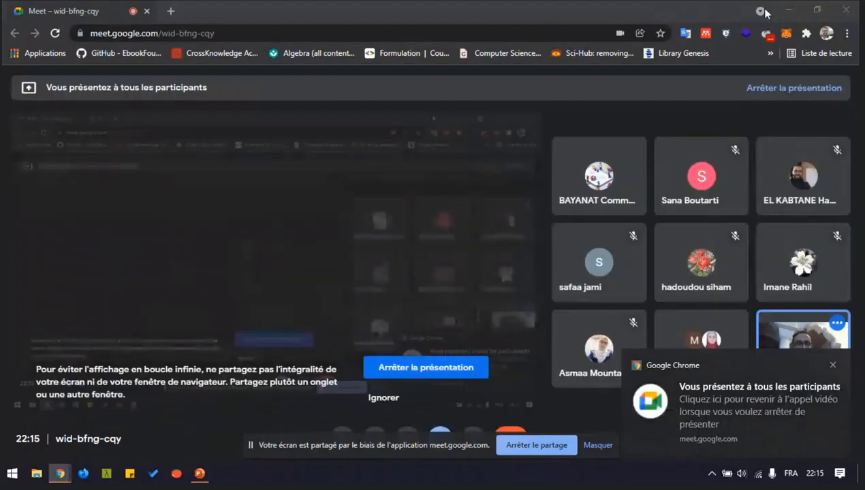
left_click(786, 11)
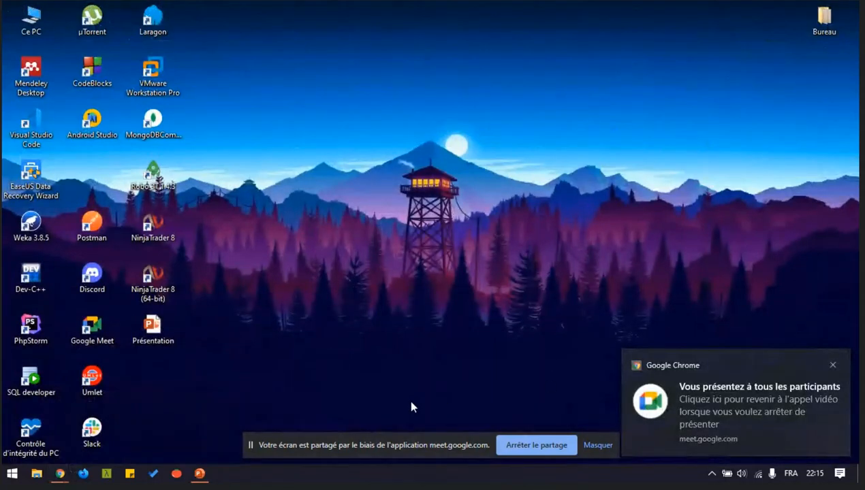
left_click(599, 446)
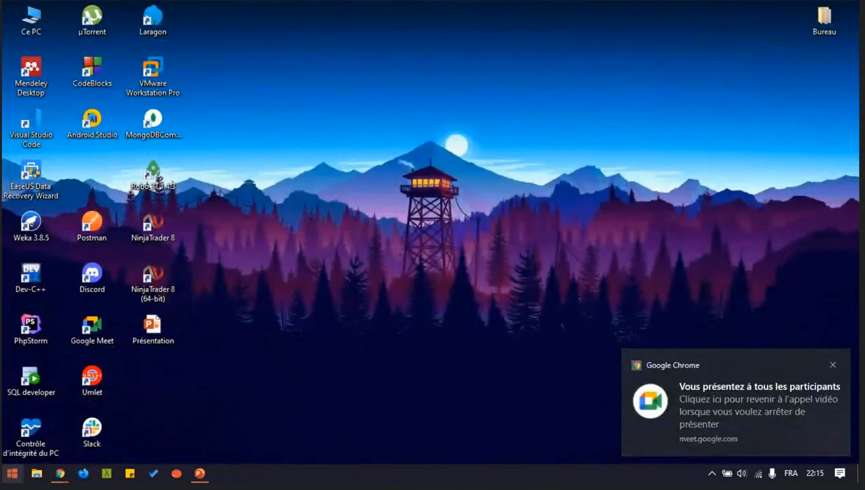
Step: Switch to Mendeley Desktop by searching for "mend" and launching it, and maximize its window
left_click(12, 474)
type("mend")
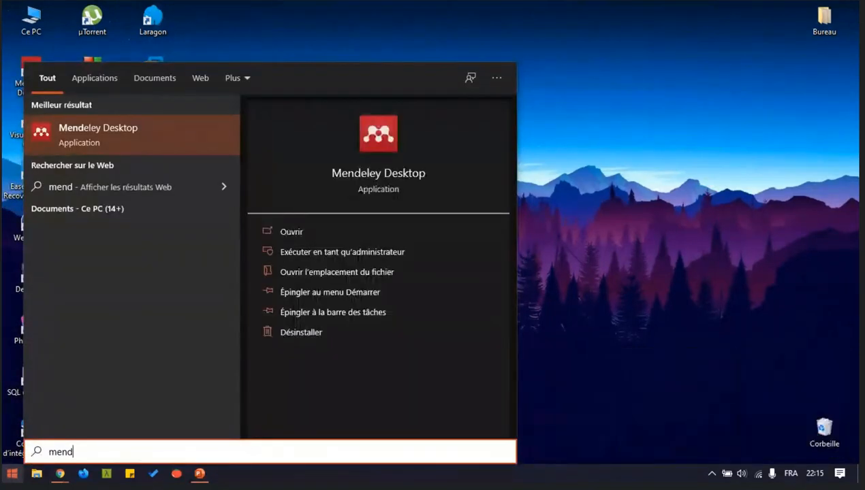
key("Return")
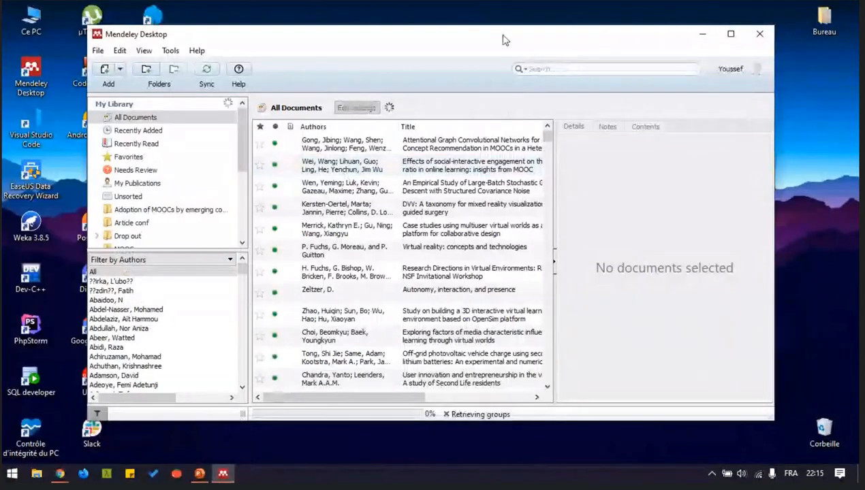
left_click(731, 34)
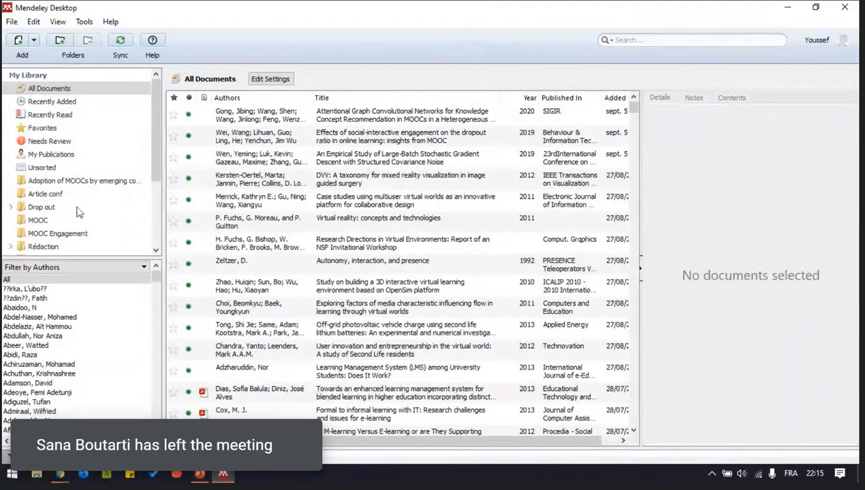
Step: Show All Documents in the library and look through the details of several papers near the start of the list
left_click(39, 92)
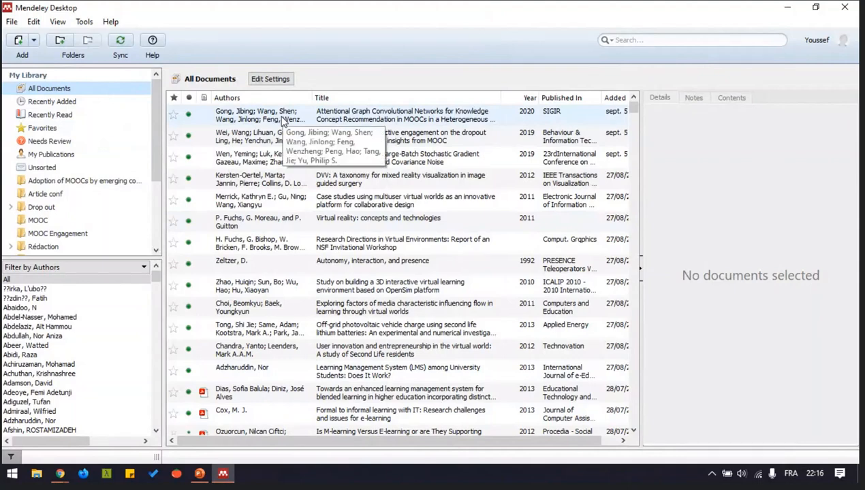
left_click(283, 119)
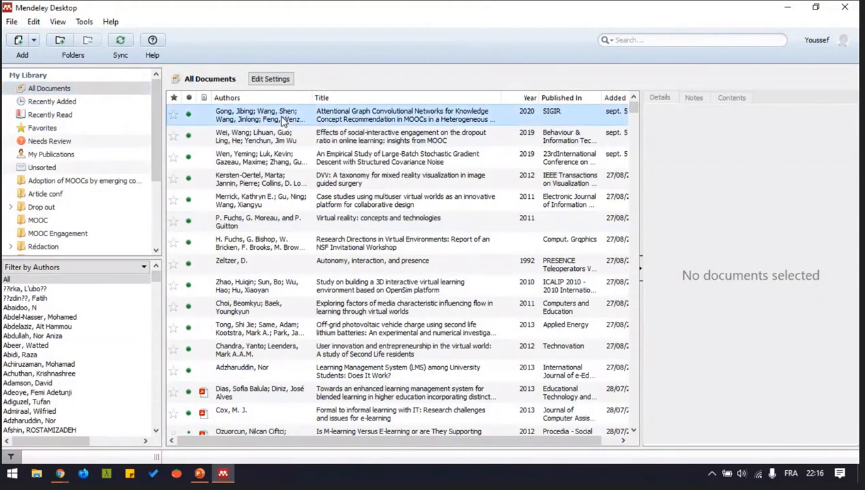
left_click(283, 158)
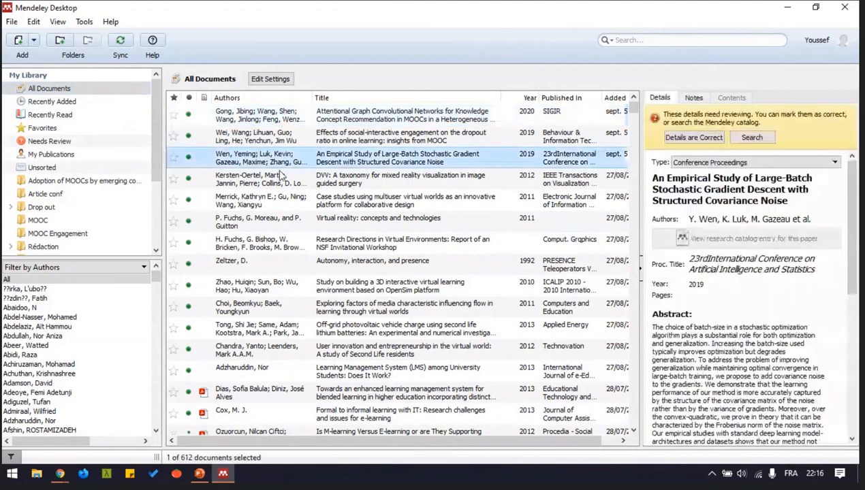
left_click(279, 200)
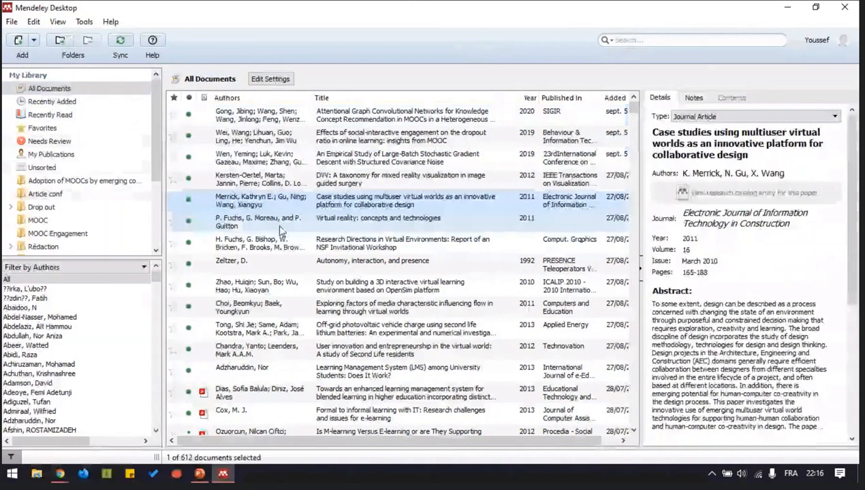
left_click(249, 121)
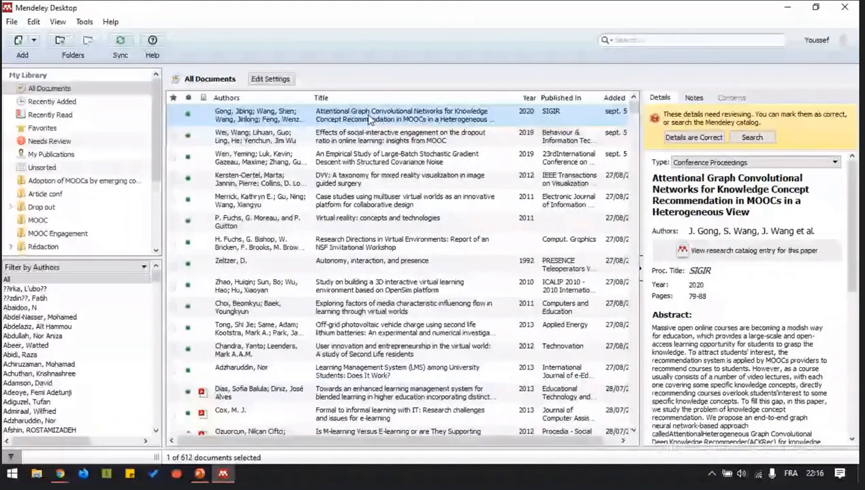
left_click(368, 139)
left_click(368, 114)
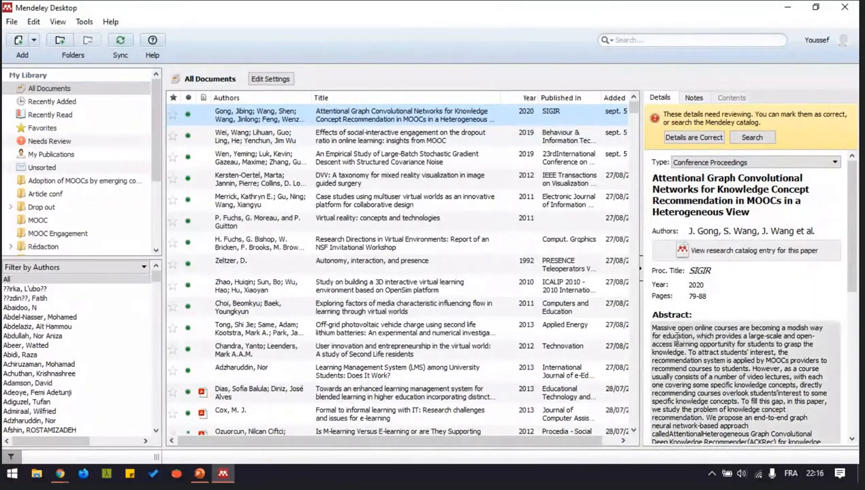
Step: Read through the abstract of the paper "Attentional Graph Convolutional Networks for Knowledge Concept Recommendation in MOOCs in a Heterogeneous View"
left_click_drag(664, 330, 732, 416)
left_click(735, 410)
scroll(792, 308, "down", 1)
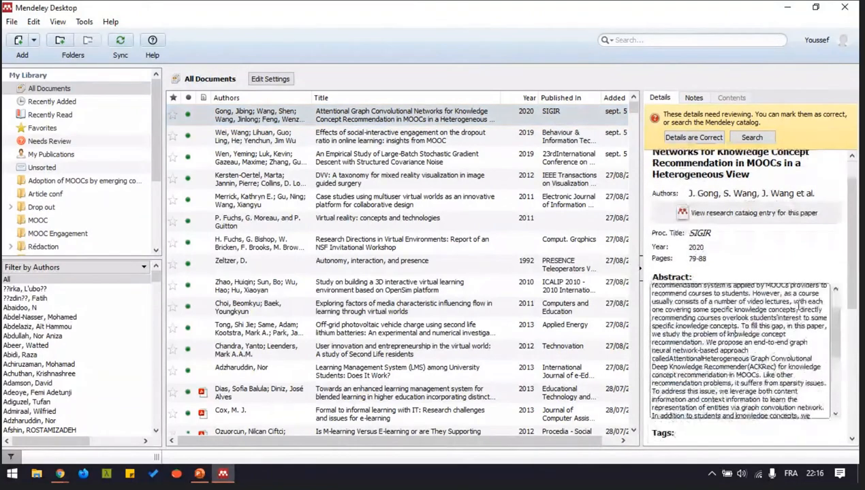
scroll(801, 306, "up", 1)
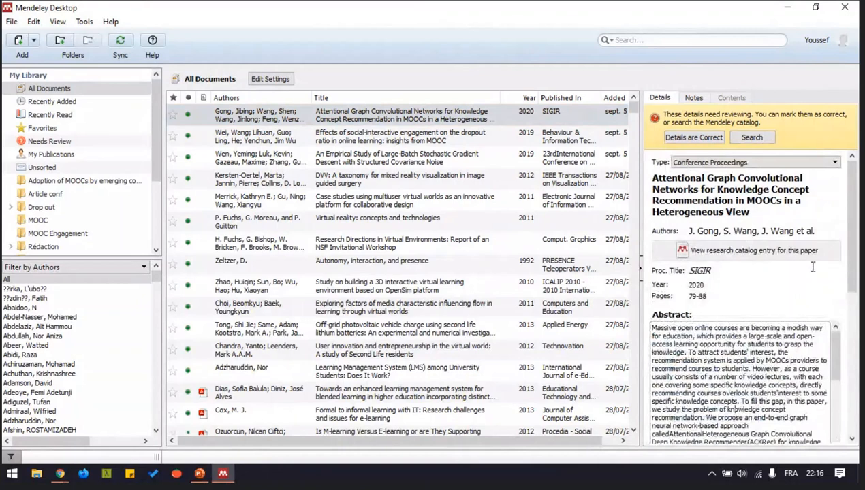
left_click(351, 120)
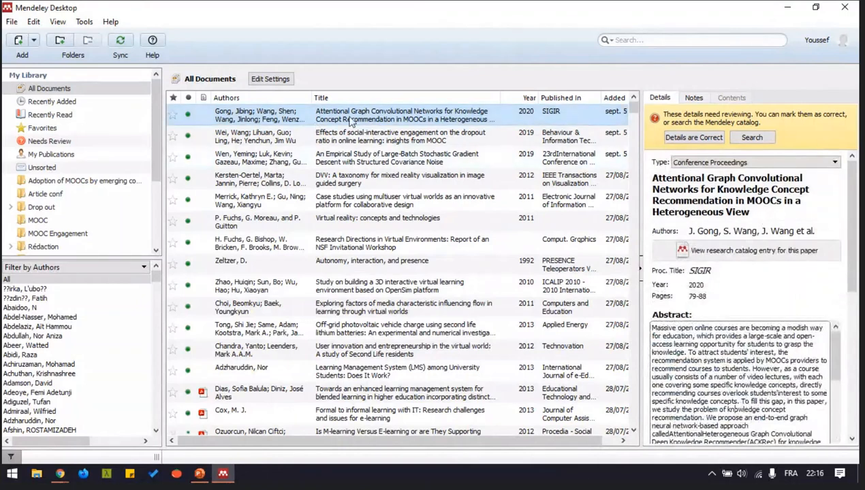
Step: Open the attached PDF of "Towards an enhanced learning management system for blended learning", skim its opening pages and close it
left_click(374, 380)
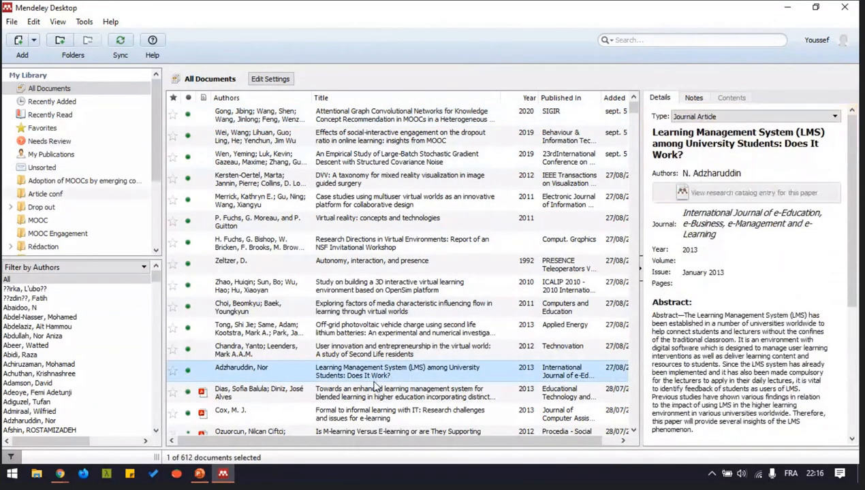
left_click(380, 389)
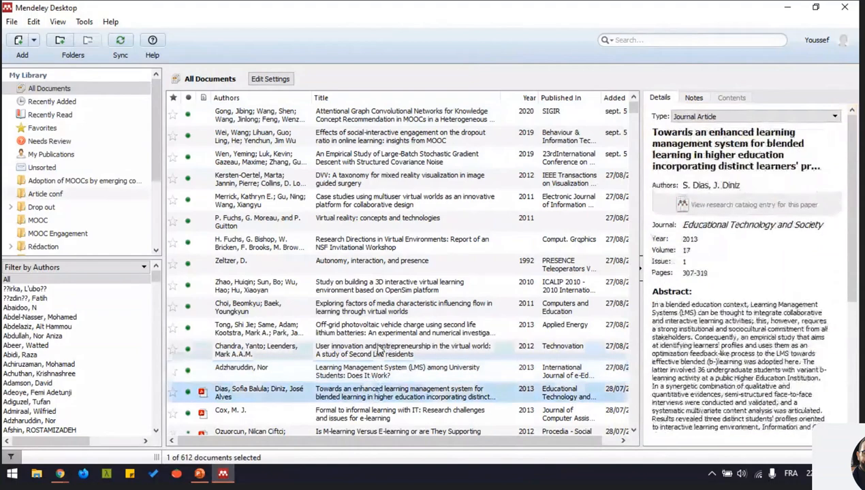
double_click(385, 391)
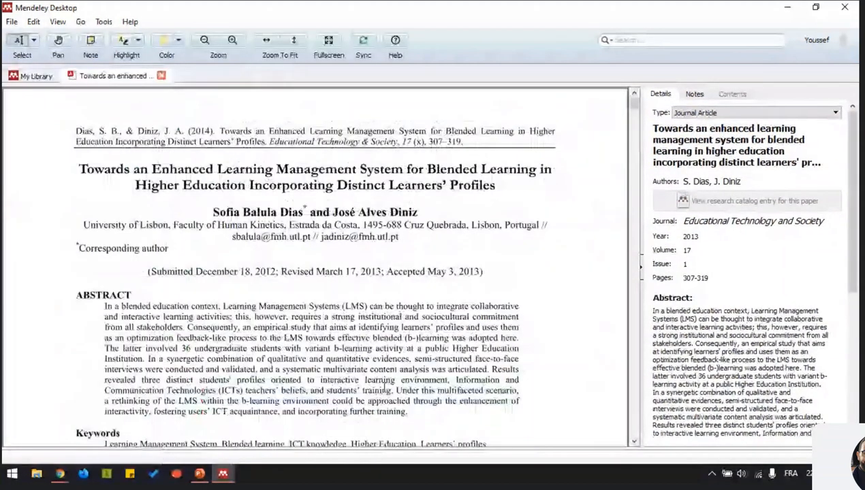
scroll(246, 225, "down", 3)
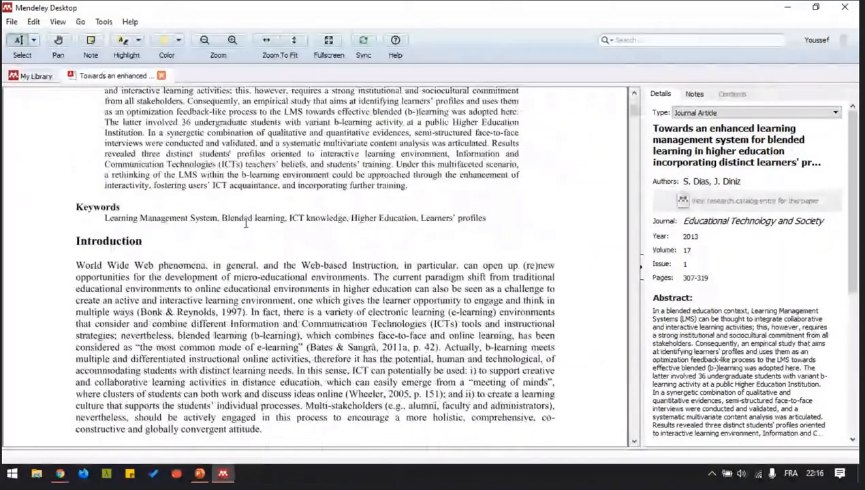
scroll(249, 225, "down", 9)
scroll(251, 225, "down", 2)
scroll(252, 225, "up", 8)
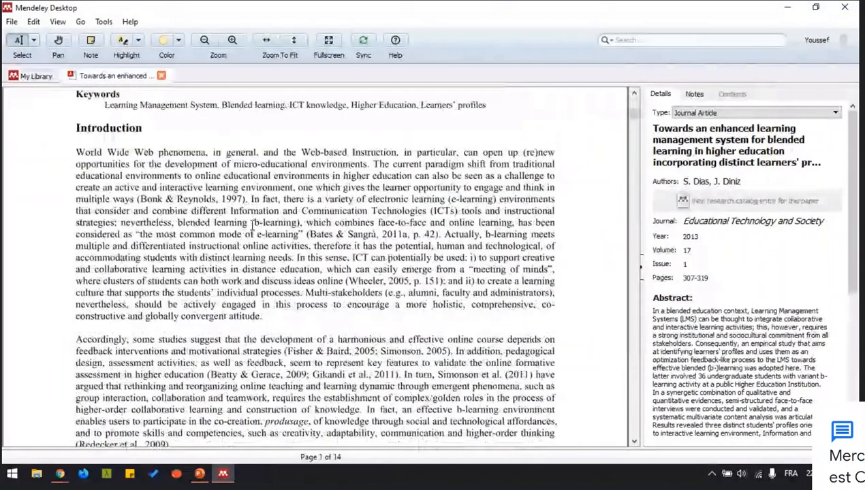
scroll(252, 225, "up", 5)
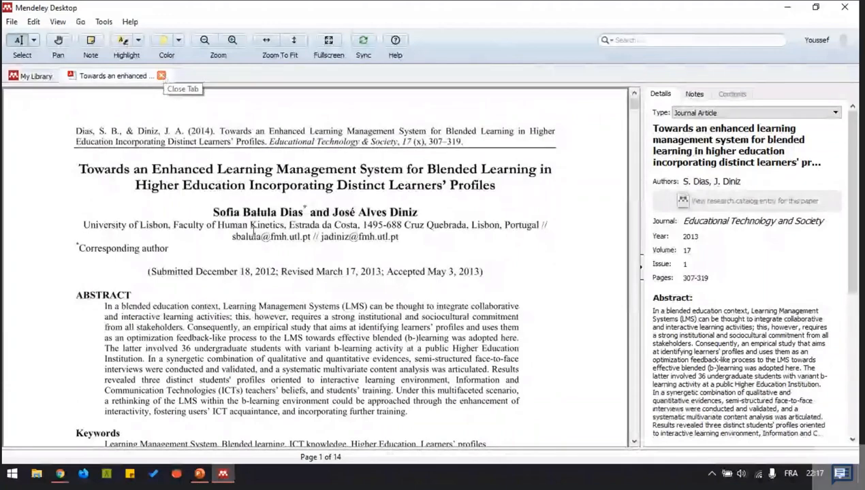
scroll(218, 181, "down", 5)
scroll(220, 178, "up", 5)
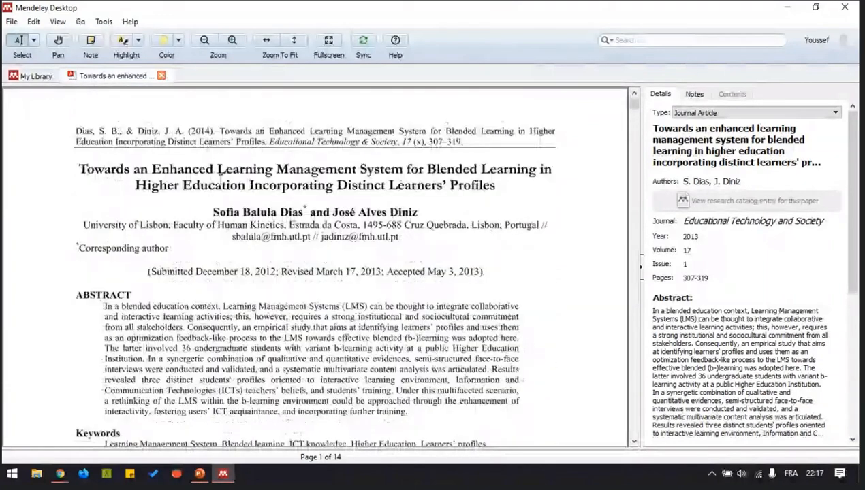
left_click(161, 75)
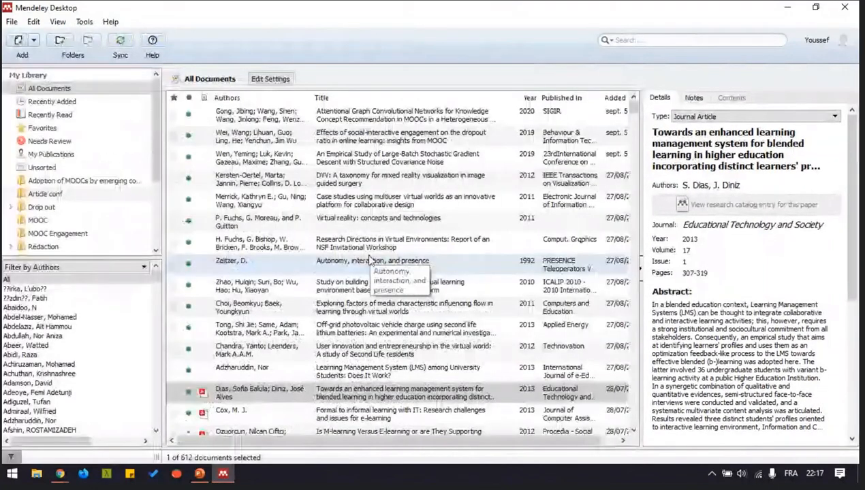
Step: Open the attached PDF of "Formal to informal learning with IT" from the library, glance through it and close it
scroll(384, 321, "down", 3)
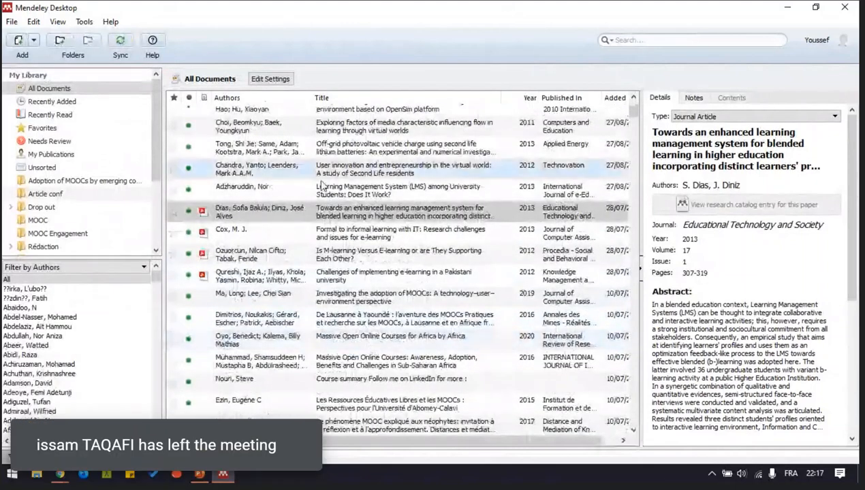
left_click(327, 190)
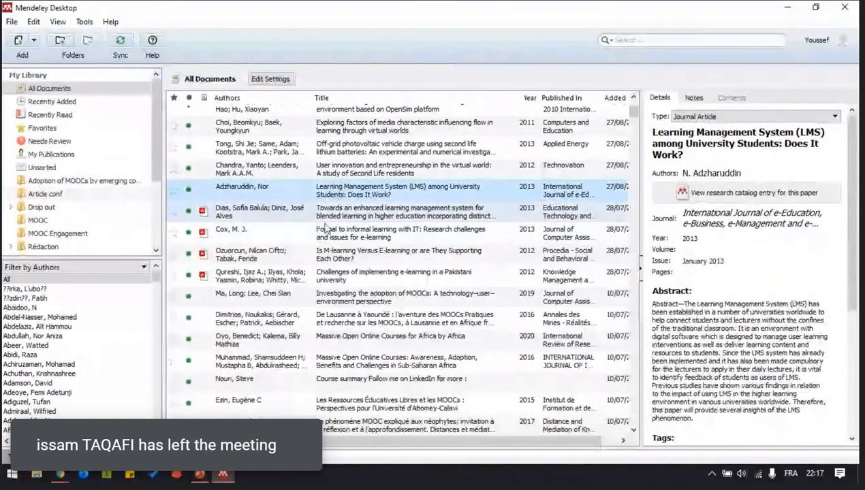
double_click(335, 242)
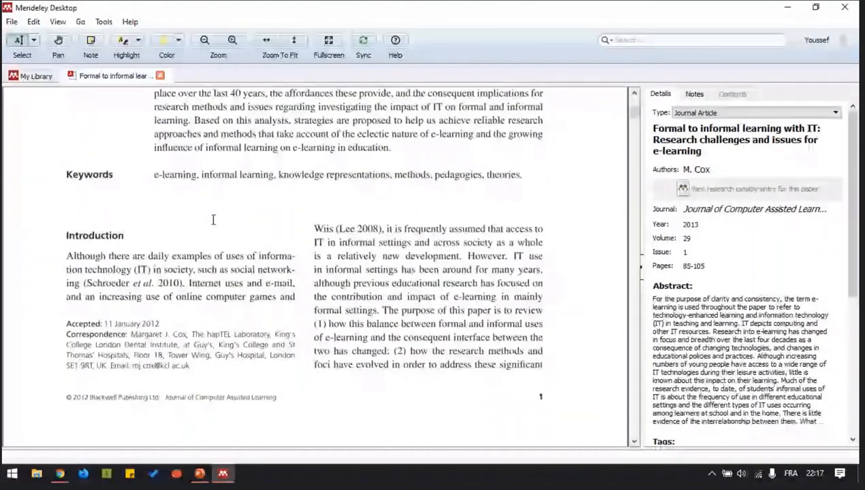
key("ctrl+w")
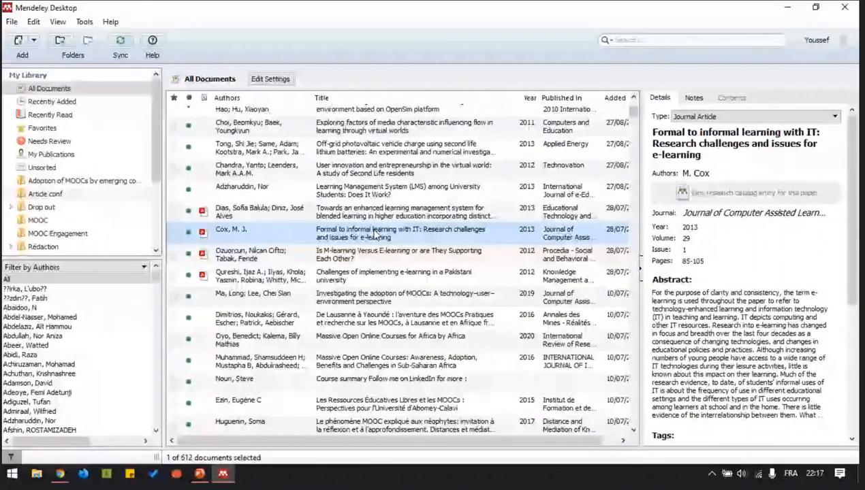
scroll(433, 375, "up", 3)
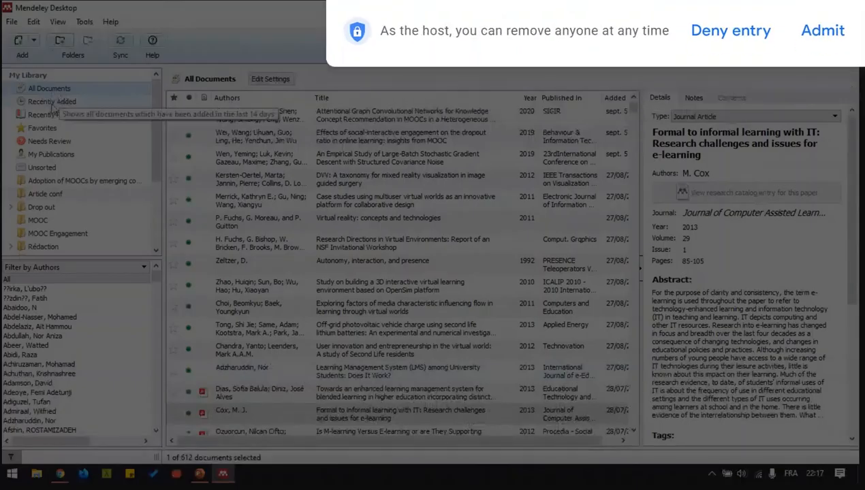
Step: View the Recently Added, Recently Read and Favorites collections of the library in turn
left_click(52, 102)
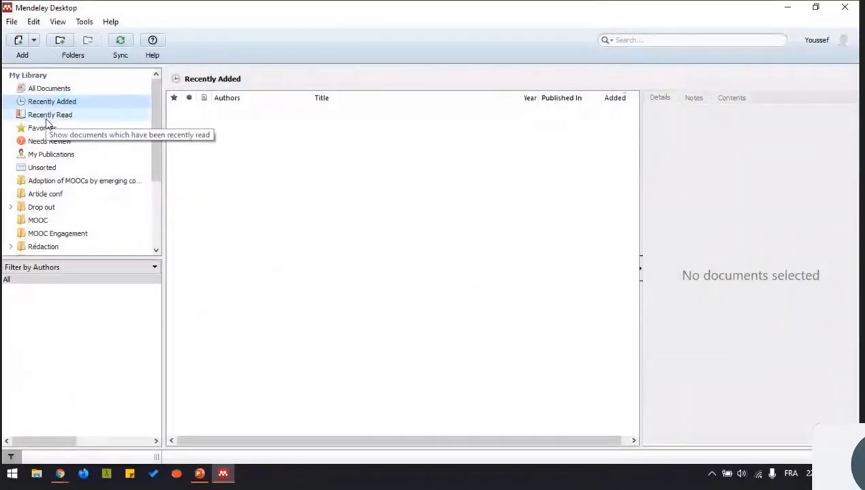
left_click(50, 120)
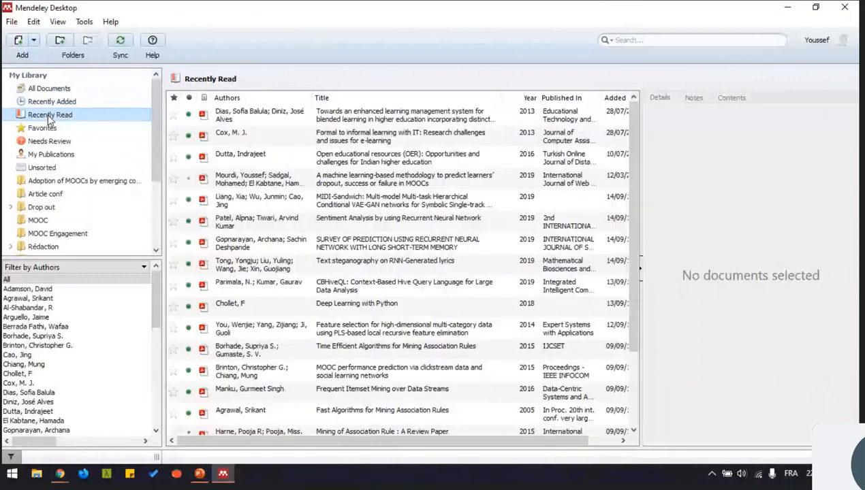
left_click(76, 129)
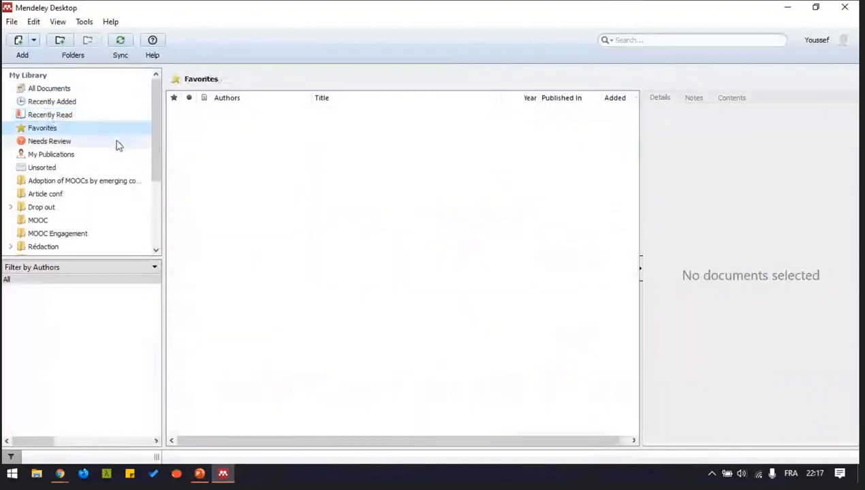
Step: Show the Needs Review collection and inspect the details of "Remote Labs and Problem Oriented Engineering Education" and "Why Study on a MOOC ?"
left_click(69, 142)
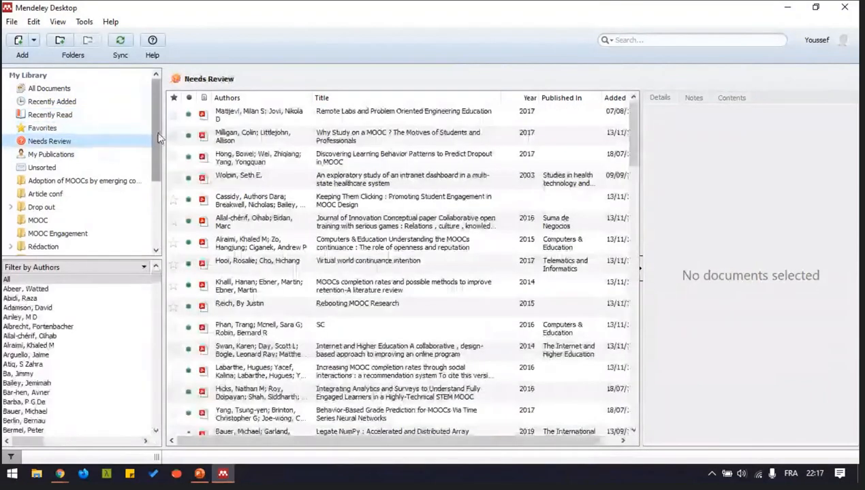
left_click(388, 113)
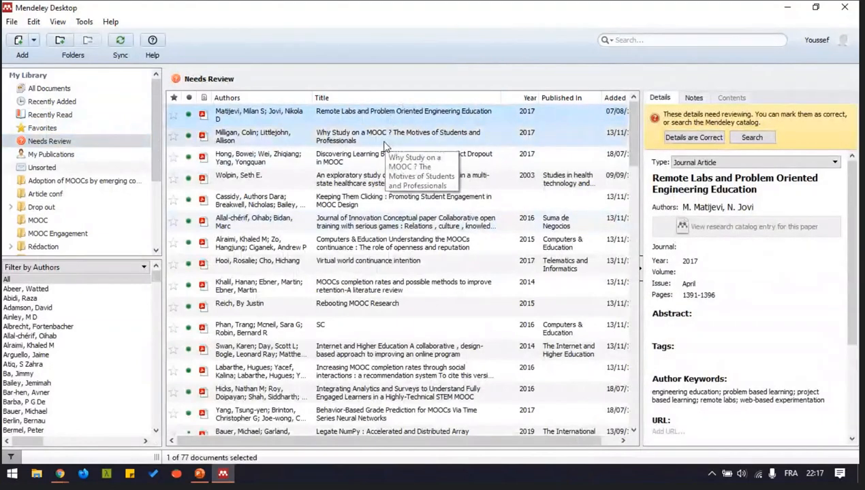
left_click(386, 140)
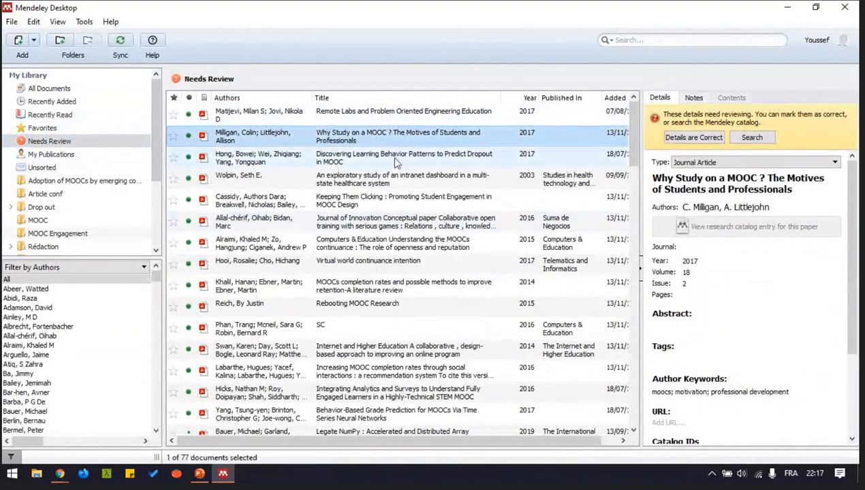
left_click(392, 122)
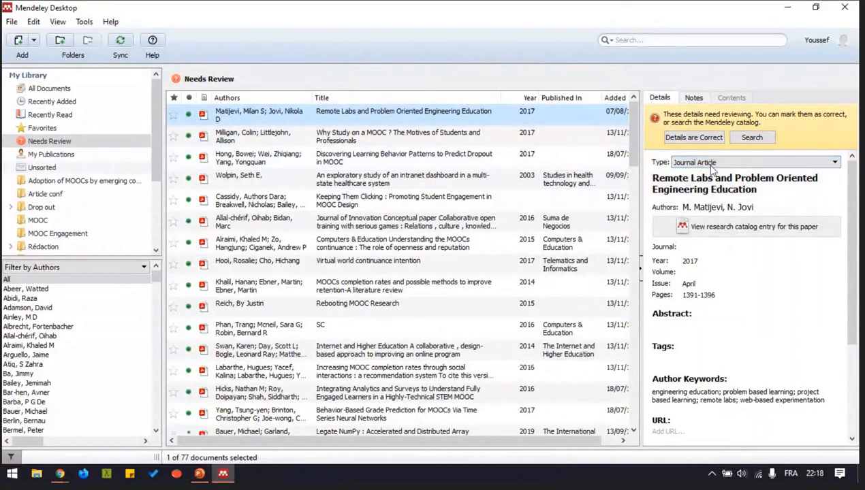
Step: Open the attached PDF of "Remote Labs and Problem Oriented Engineering Education" from Needs Review, glance at its first page and close it
left_click(692, 260)
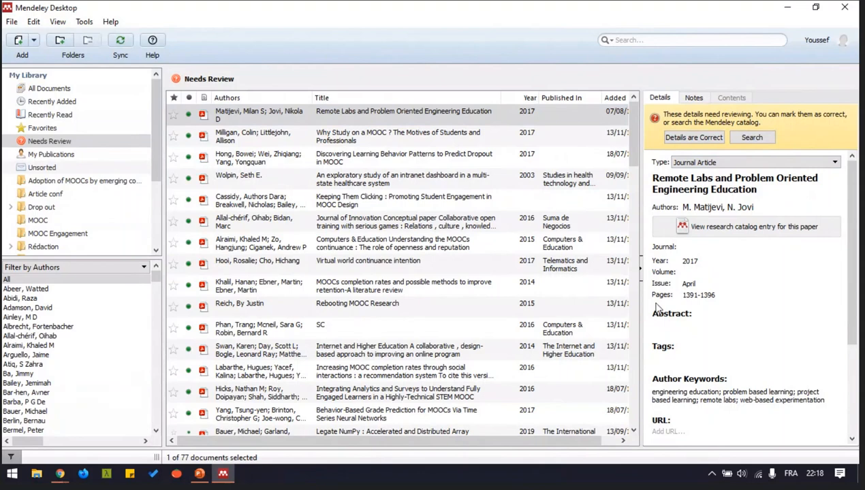
left_click(205, 109)
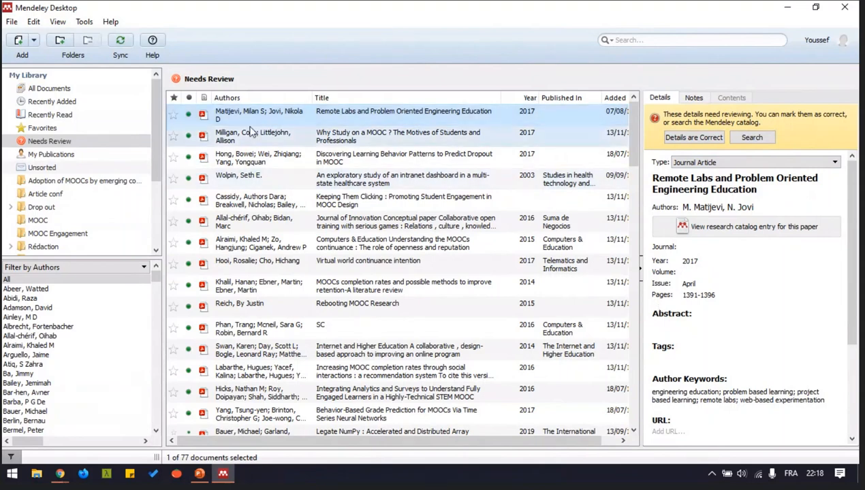
double_click(357, 111)
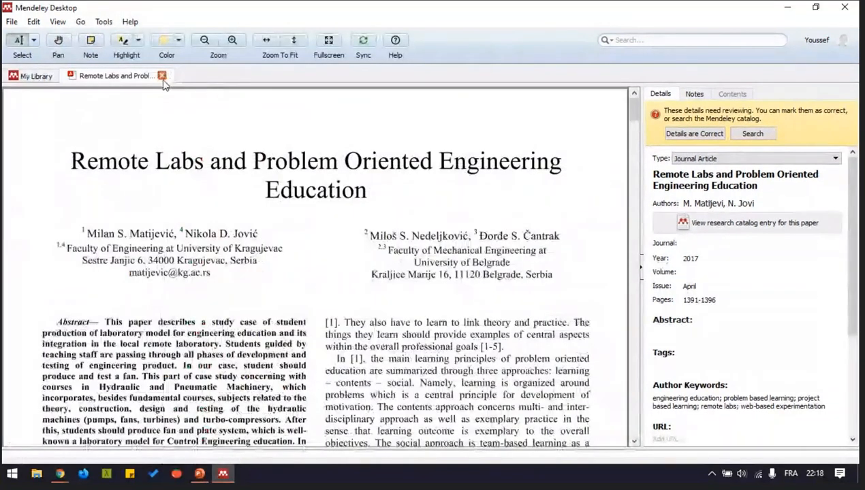
left_click(162, 76)
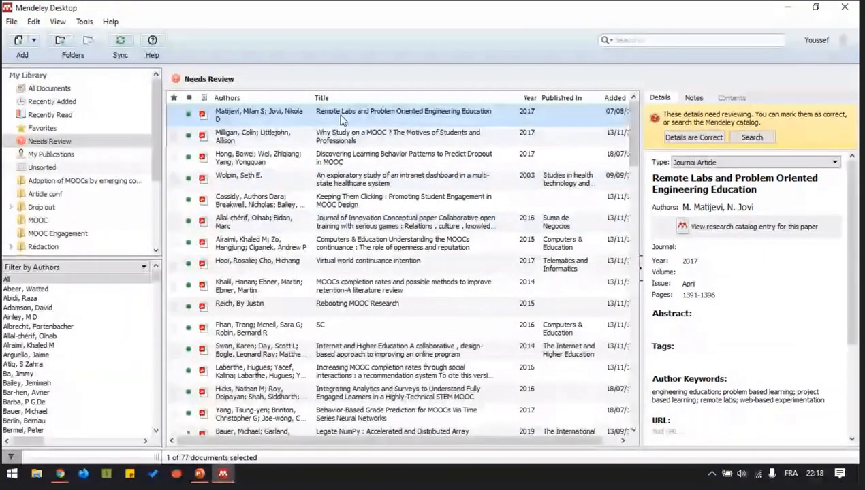
Step: Try the placeholder "efezf" as the Journal of "Remote Labs and Problem Oriented Engineering Education" and clear it again
left_click(690, 249)
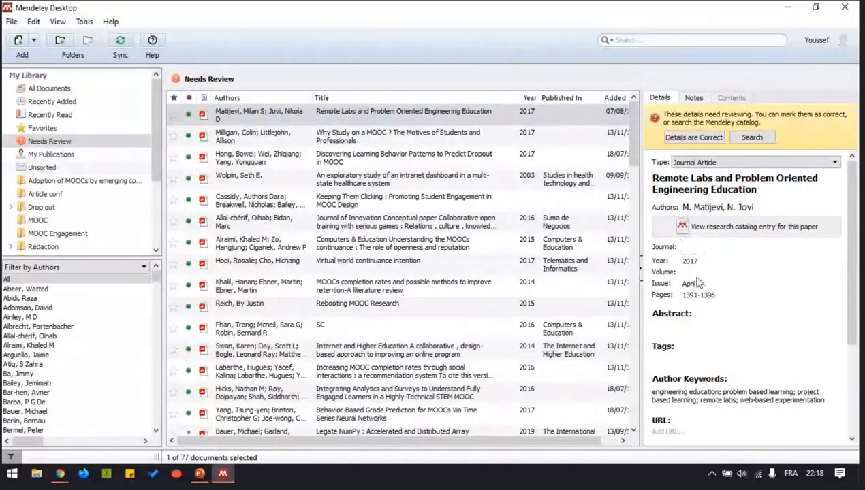
left_click(686, 137)
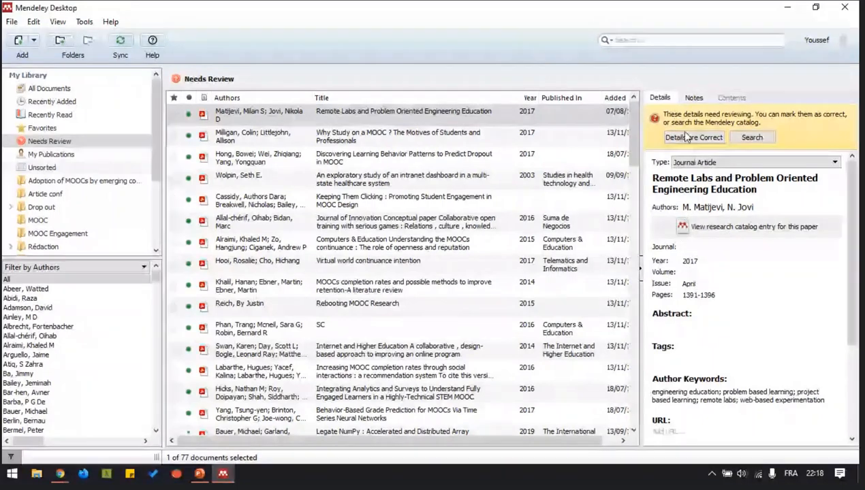
left_click(716, 245)
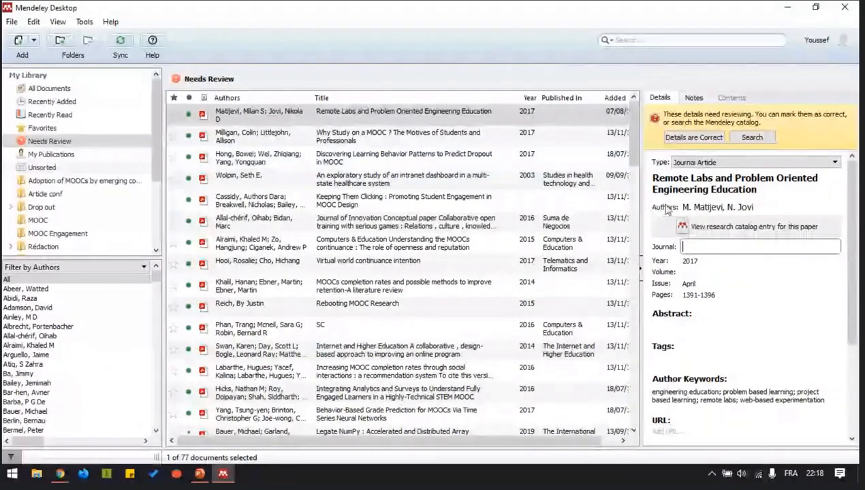
type("el")
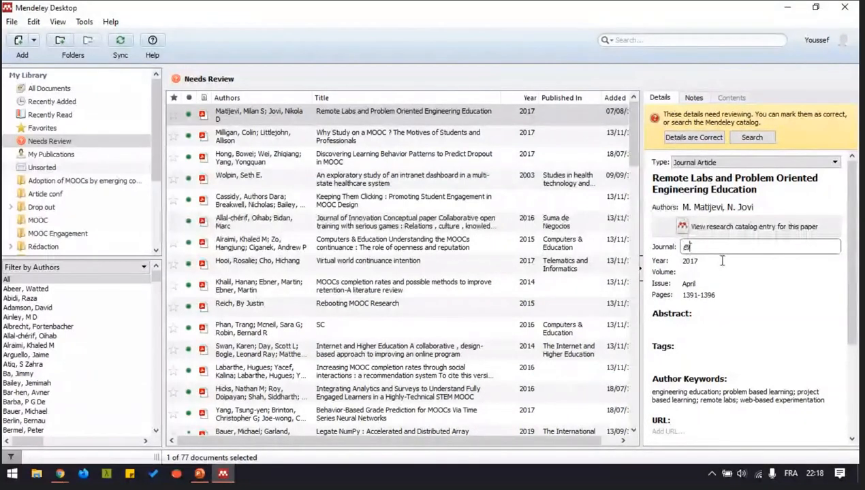
type("ezf")
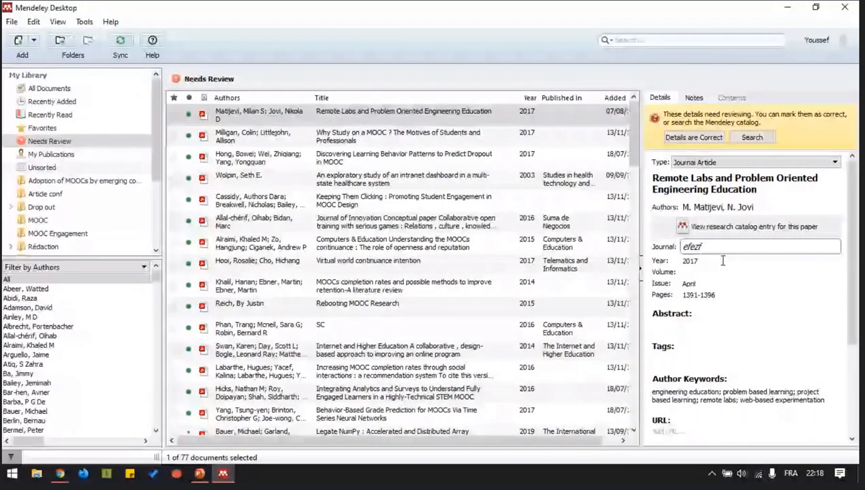
key("BackSpace")
key("BackSpace")
key("BackSpace")
key("BackSpace")
key("BackSpace")
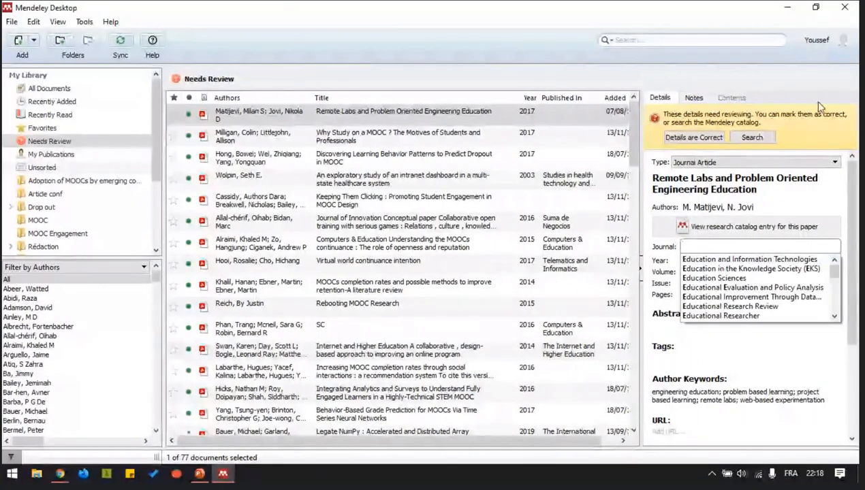
left_click(344, 111)
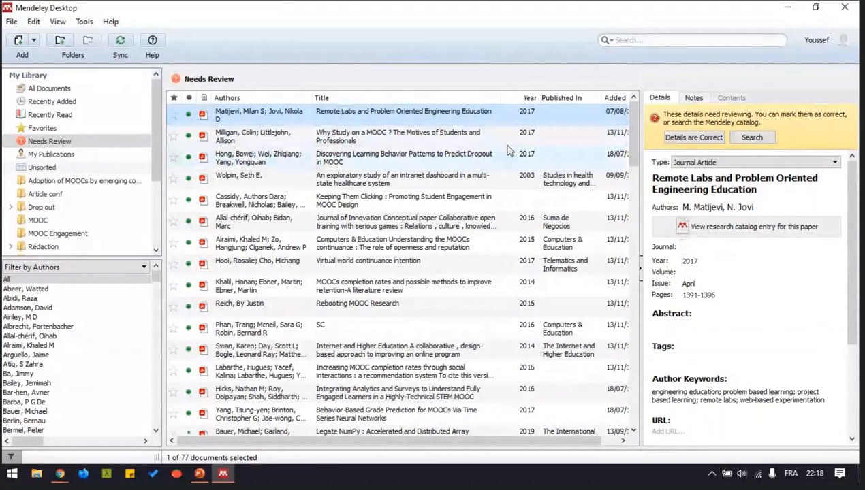
Step: View the My Publications and Unsorted collections in turn
left_click(143, 142)
left_click(60, 154)
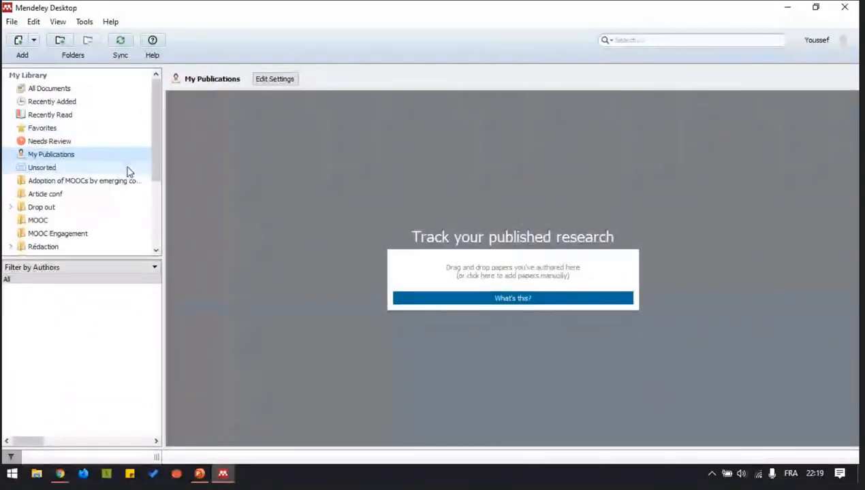
left_click(105, 170)
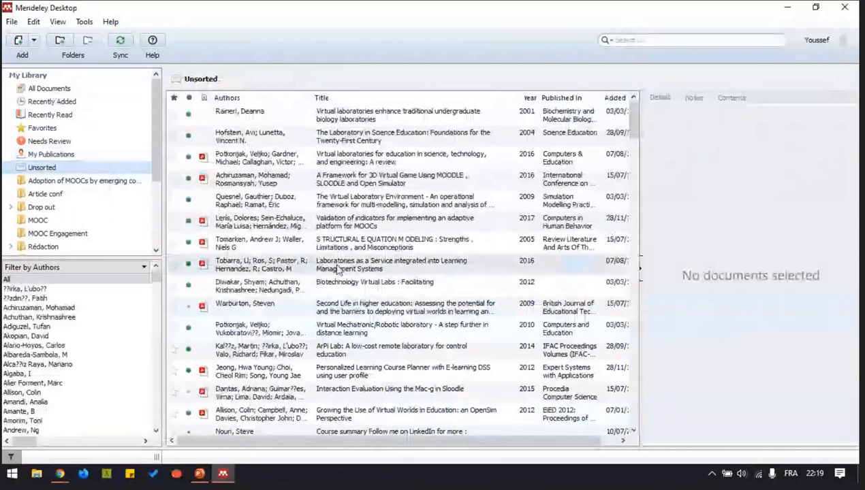
Step: Browse the custom folders on MOOC adoption, Article conf, Drop out and MOOC, briefly expanding the subfolders of Drop out
left_click(66, 181)
left_click(85, 209)
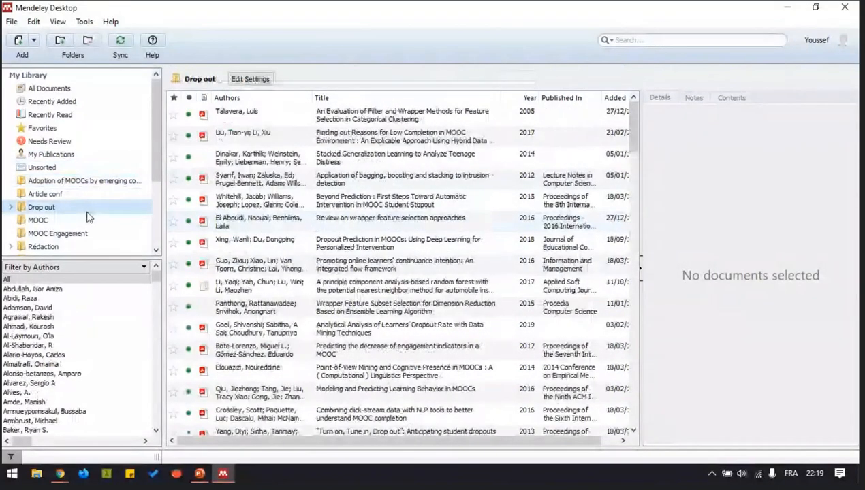
left_click(77, 184)
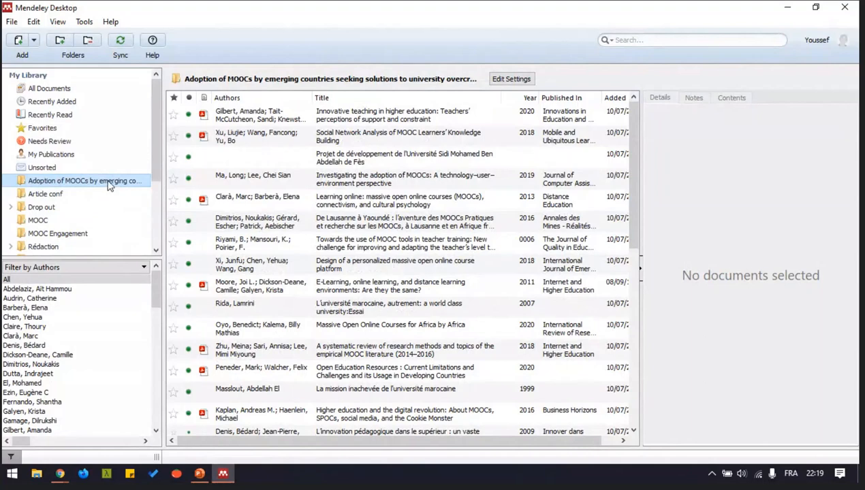
left_click(53, 195)
left_click(44, 207)
left_click(10, 207)
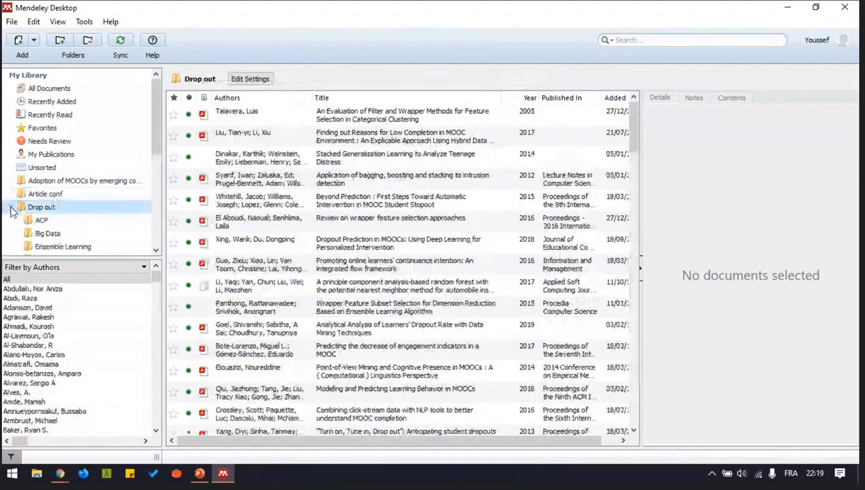
left_click(11, 207)
left_click(39, 221)
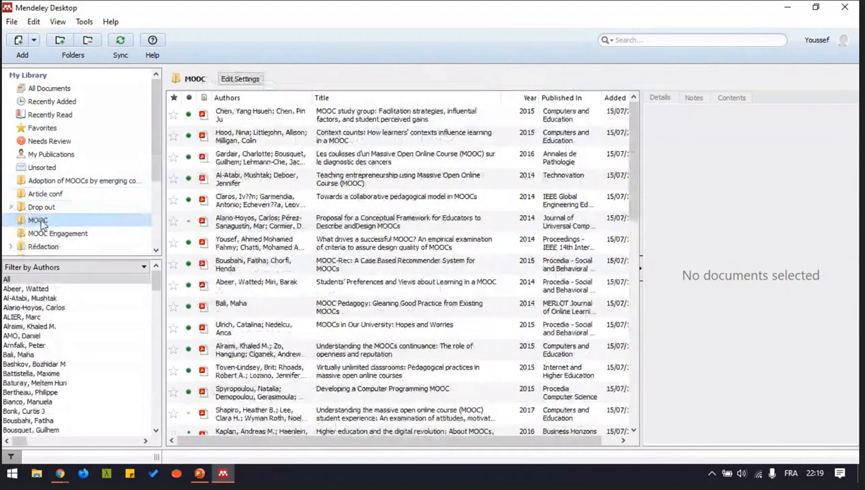
Step: Create a new library folder named "Dossier test"
scroll(42, 225, "down", 3)
scroll(42, 225, "up", 3)
scroll(68, 225, "down", 2)
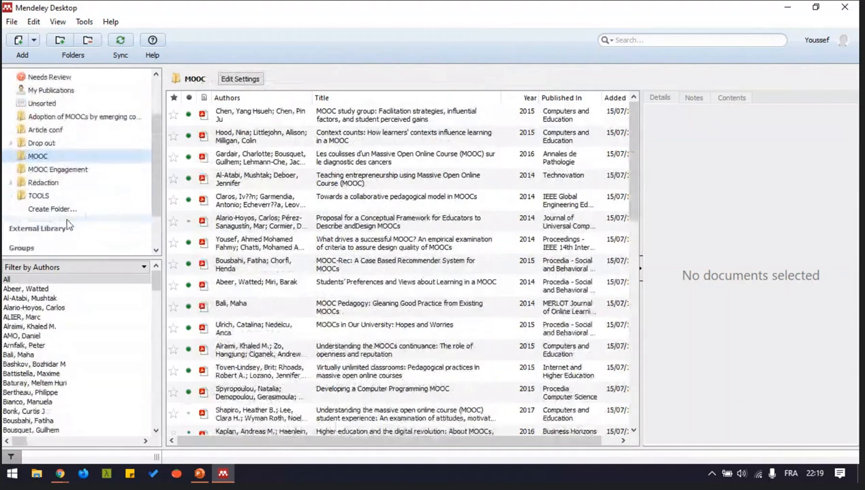
left_click(53, 209)
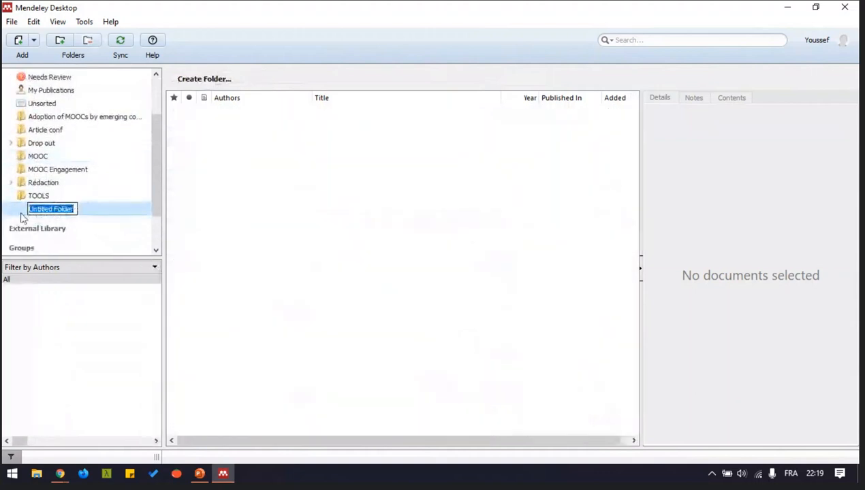
type("D")
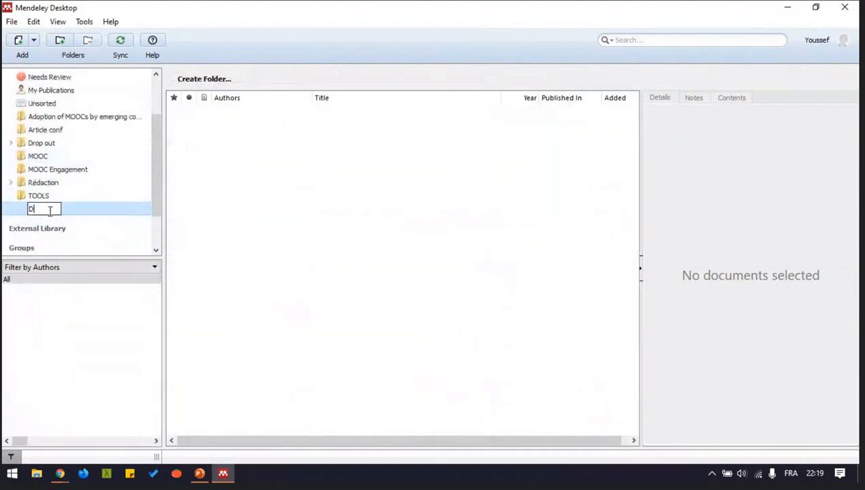
type("ossier test")
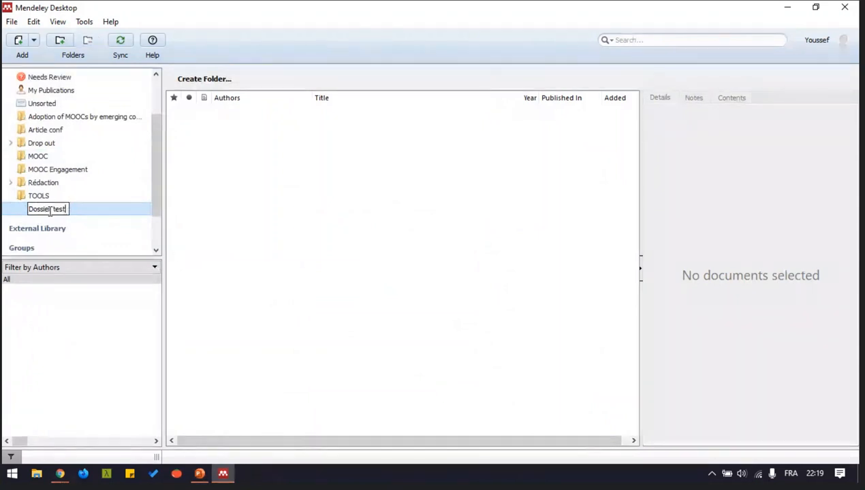
key("Return")
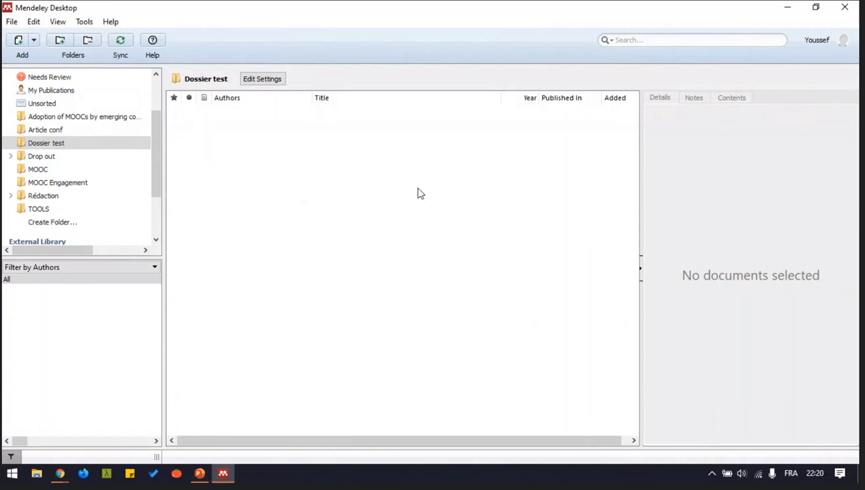
Step: Start adding files to Dossier test and browse drive D: through Enseignement, Recherche scientifique, Publications and Articles to the Articles acceptés folder
left_click(35, 42)
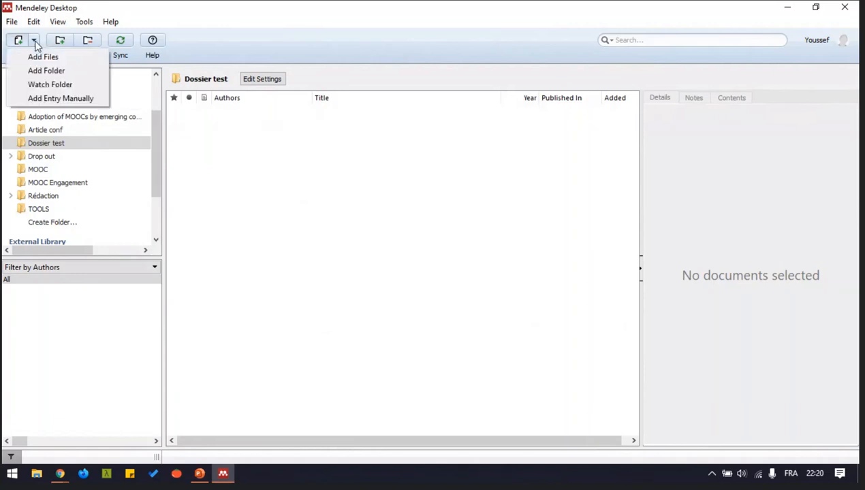
left_click(40, 56)
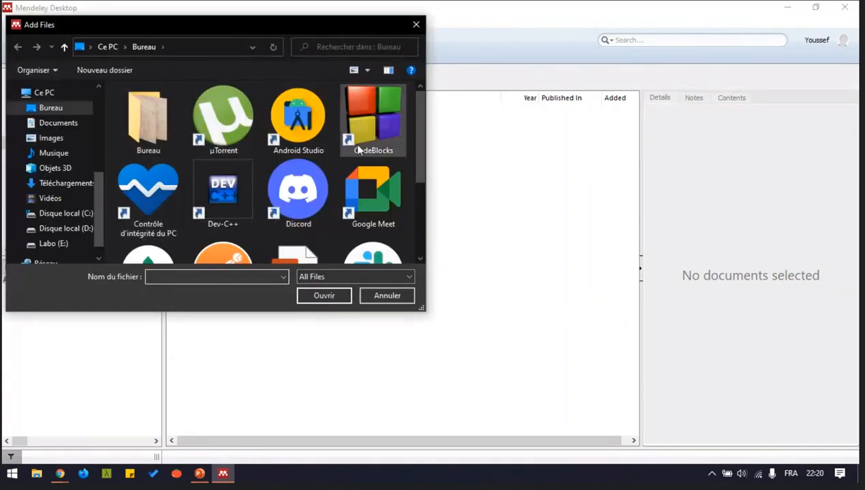
scroll(31, 228, "down", 1)
left_click(63, 209)
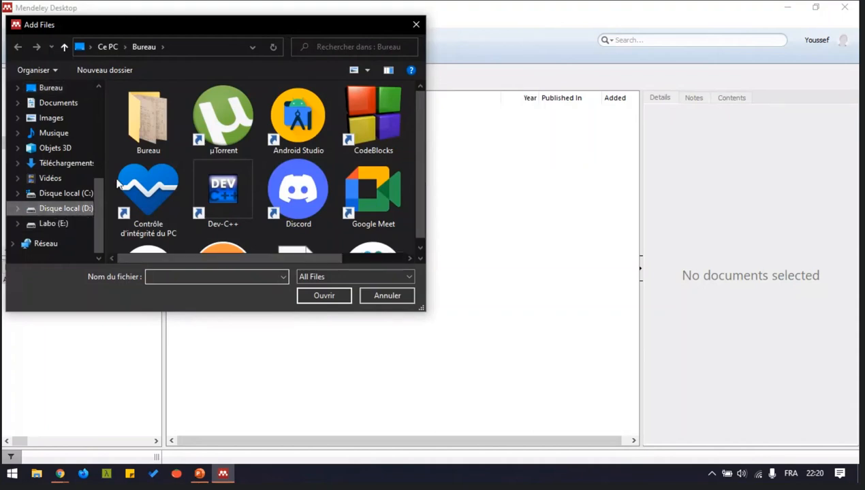
double_click(170, 161)
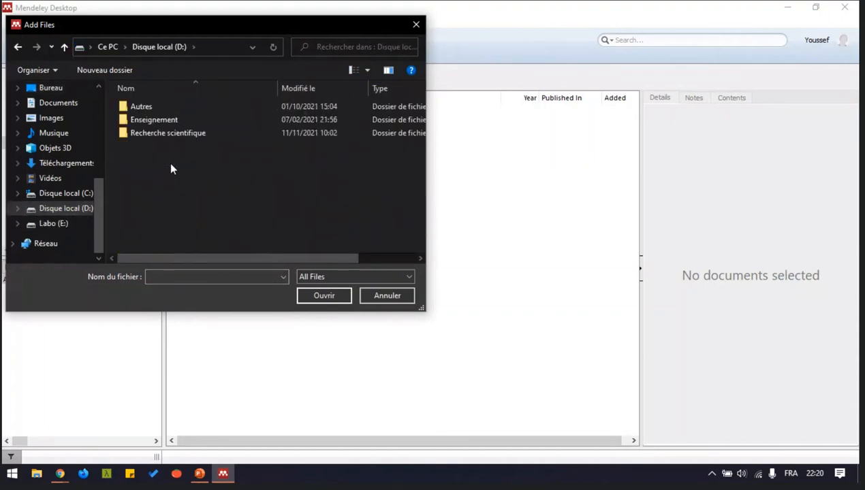
double_click(167, 135)
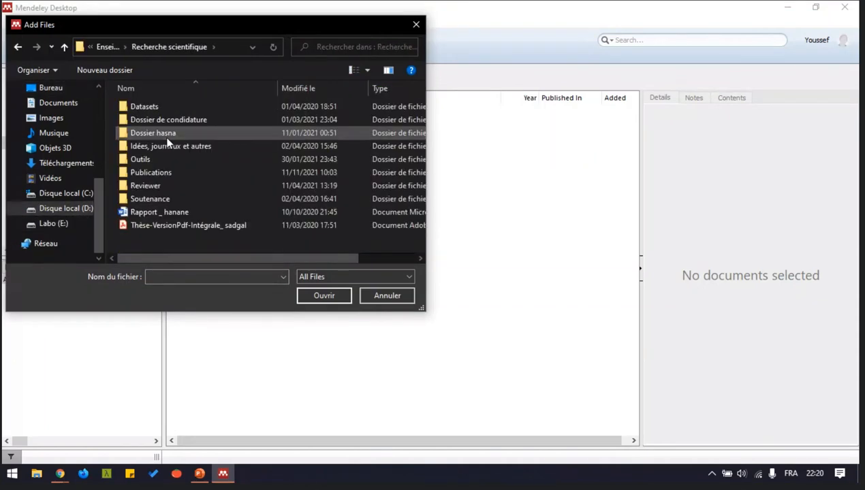
double_click(181, 172)
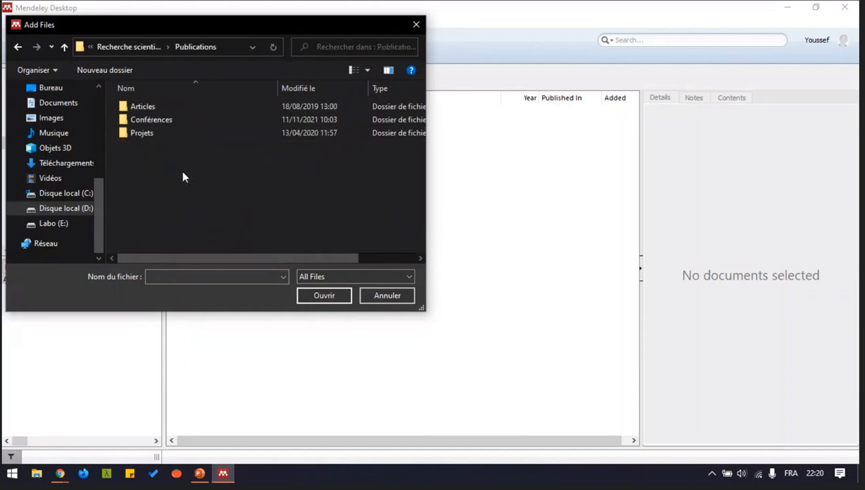
double_click(156, 107)
double_click(156, 107)
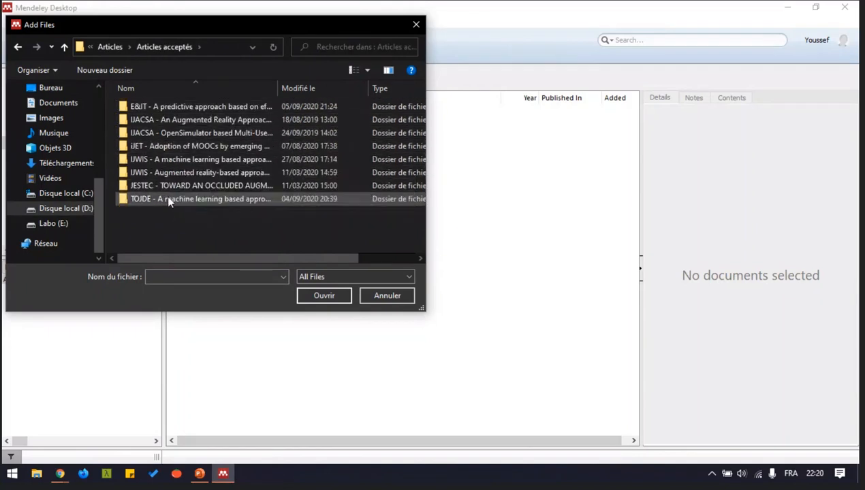
Step: Add the "Proof" PDF from the E&IT subfolder of the "E&IT - A predictive approach" article folder to Dossier test
double_click(167, 112)
scroll(189, 157, "down", 2)
scroll(190, 171, "up", 2)
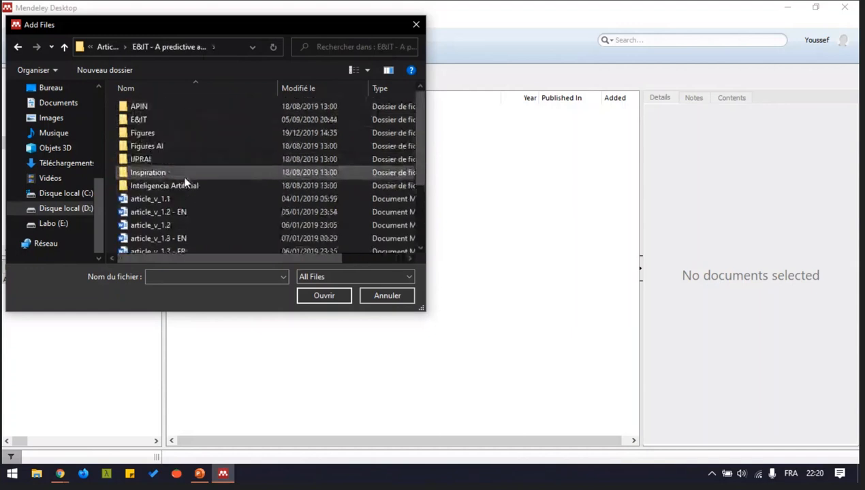
left_click(182, 127)
key("Return")
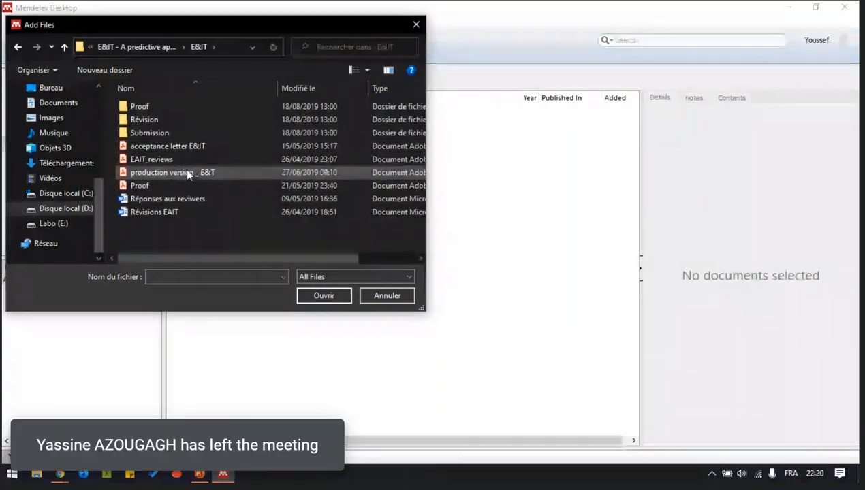
left_click(187, 186)
left_click(312, 295)
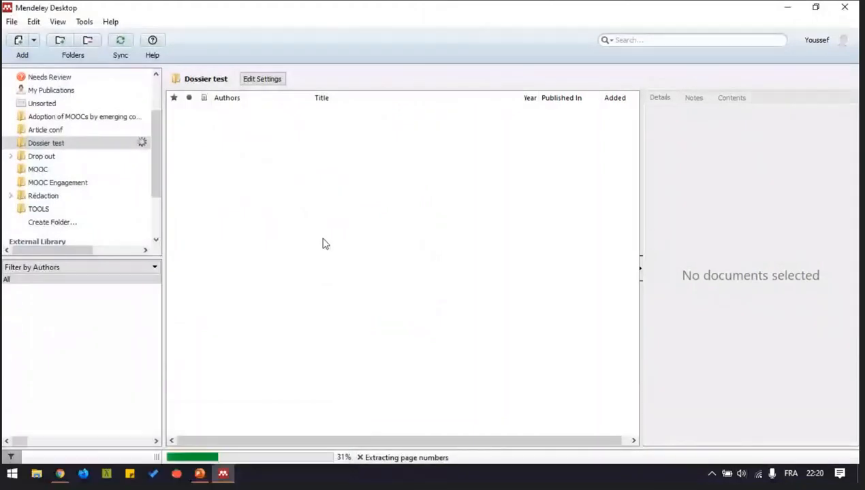
Step: Inspect the title and other details of the imported proof document and open its PDF
left_click(330, 122)
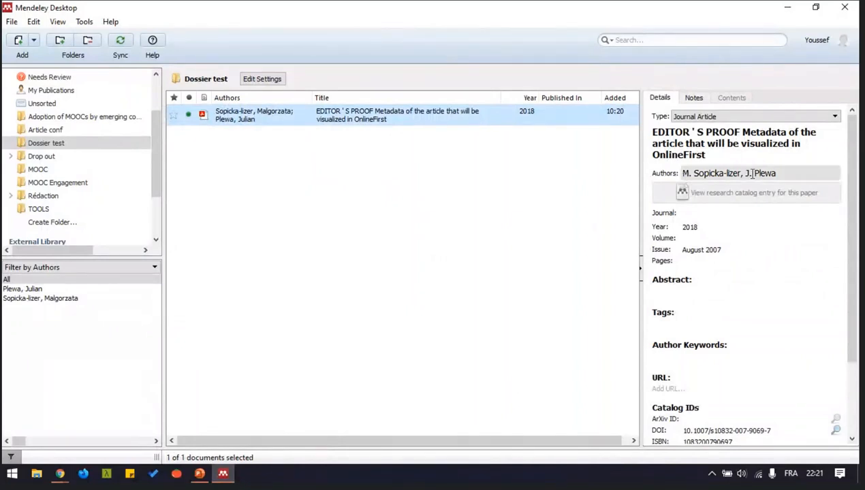
left_click(737, 156)
key("ctrl+a")
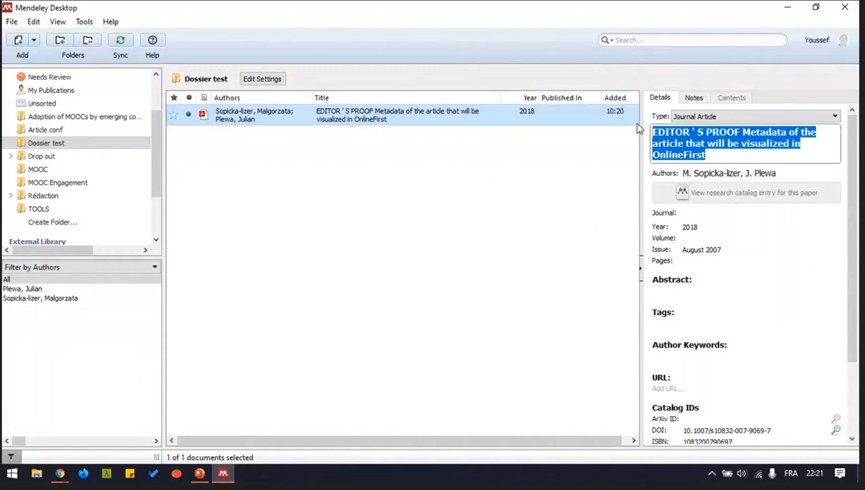
double_click(288, 113)
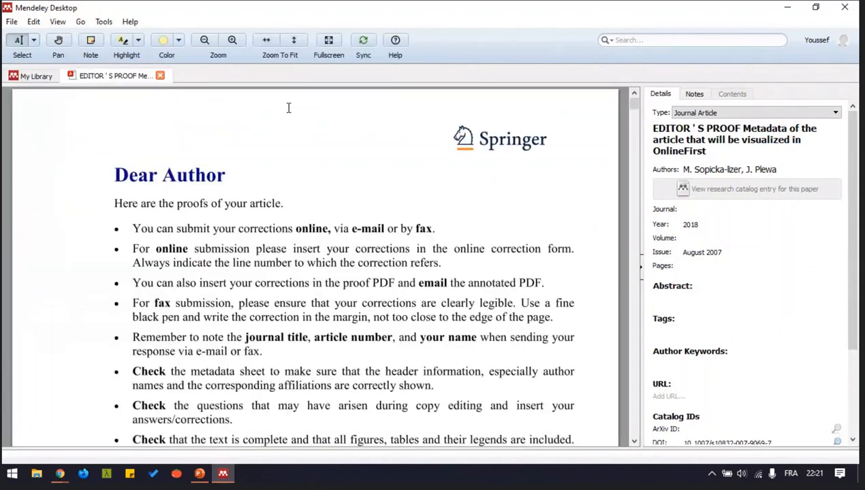
Step: Copy the article title from page 4 of the proof PDF and close the PDF
scroll(288, 108, "down", 20)
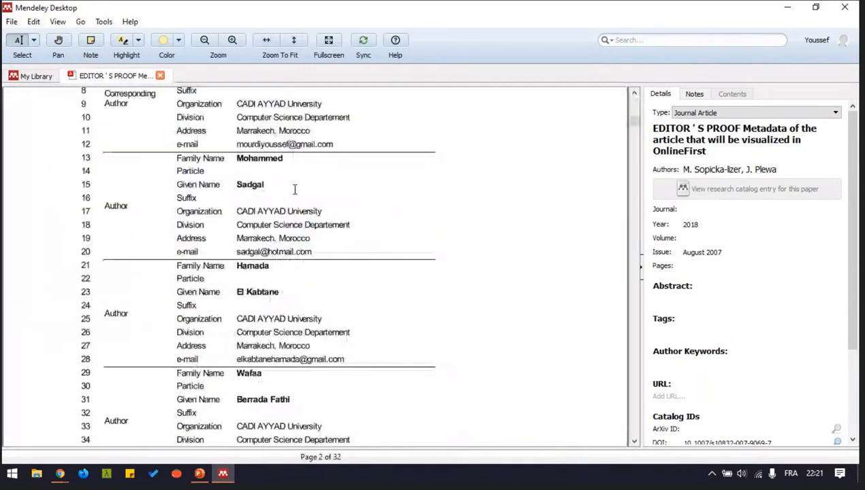
scroll(296, 189, "down", 15)
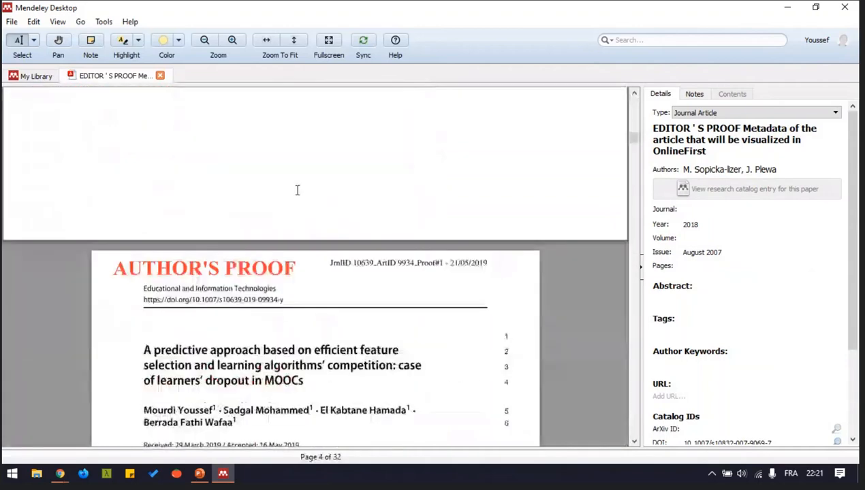
scroll(296, 189, "up", 4)
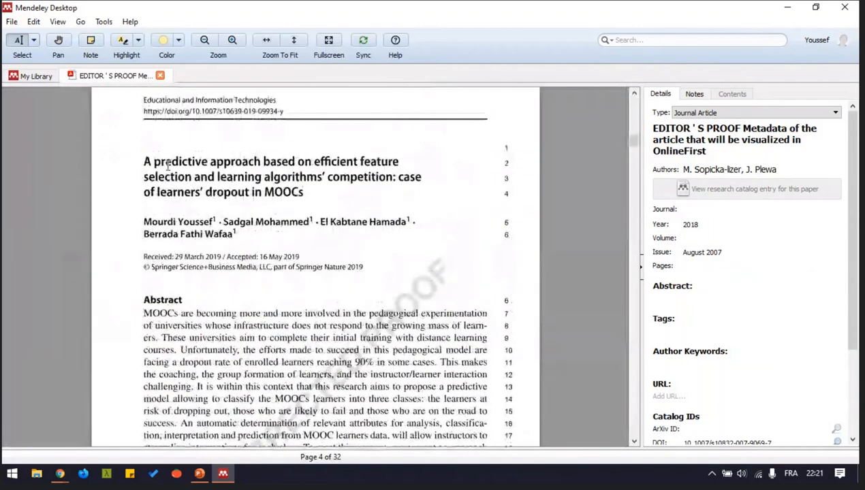
left_click_drag(167, 165, 303, 195)
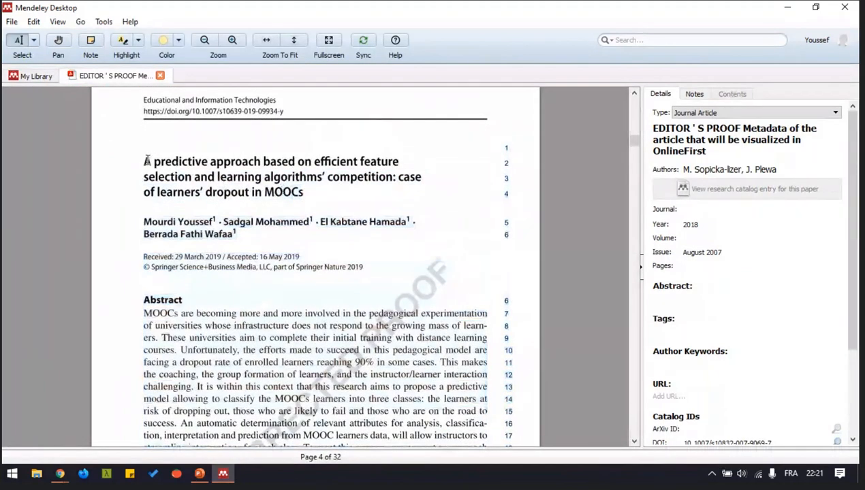
left_click_drag(147, 159, 194, 165)
left_click(194, 165)
left_click_drag(304, 193, 144, 162)
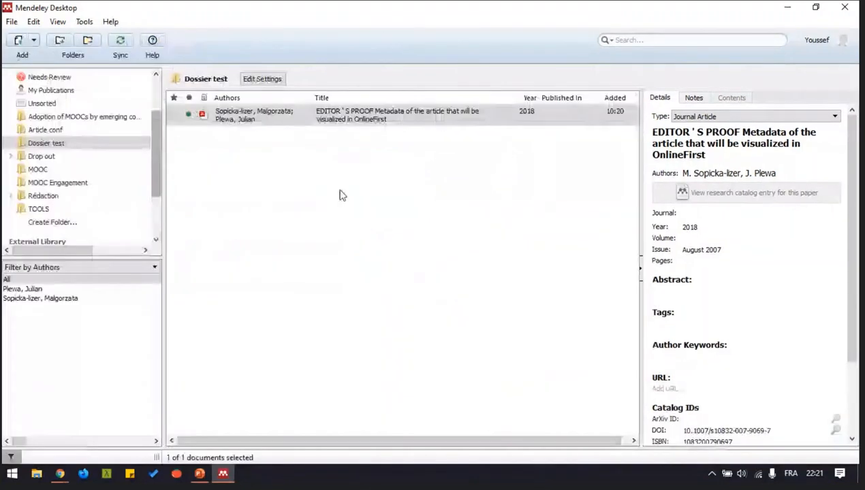
left_click(159, 76)
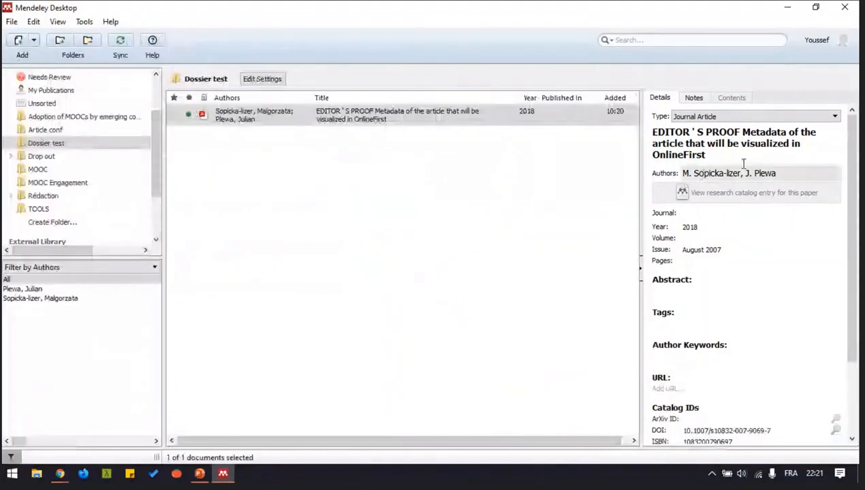
Step: Replace the imported document's title with the copied article title and set its journal to Education and Information Technologies
key("ctrl+a")
type("A predictive approach based on efficient feature selection and learning algorithms’ competition: case of learners’ dropout inMOOCs")
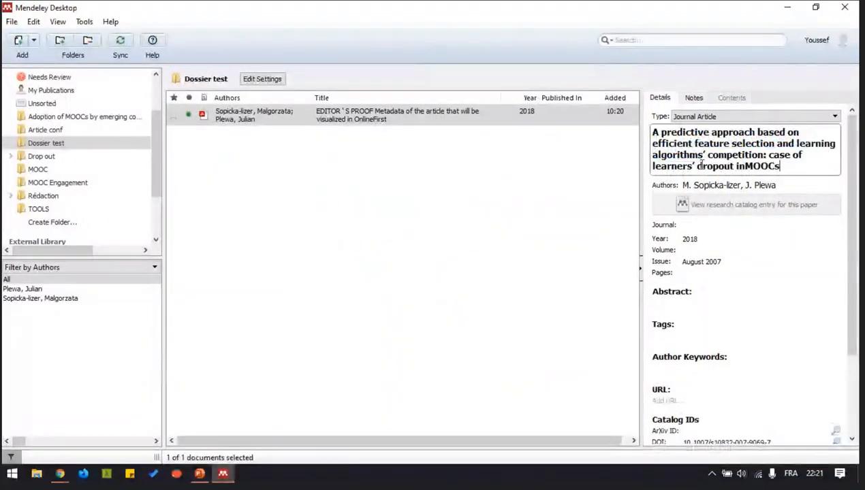
left_click(697, 228)
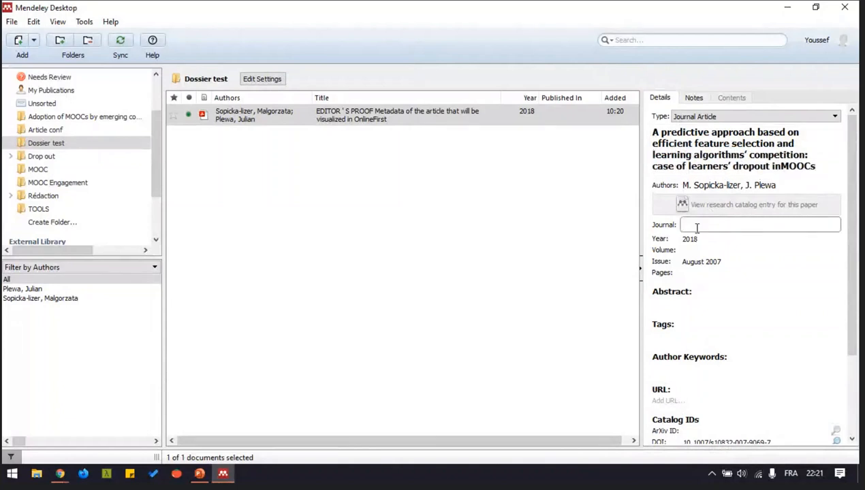
type("E")
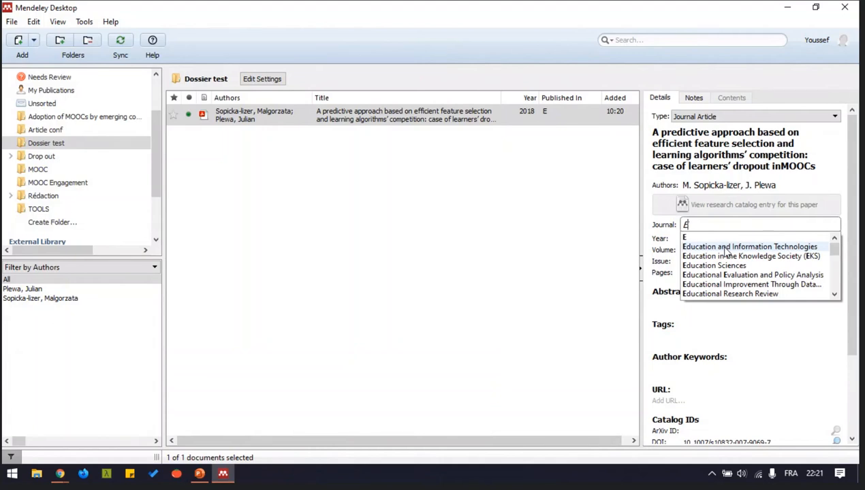
left_click(726, 248)
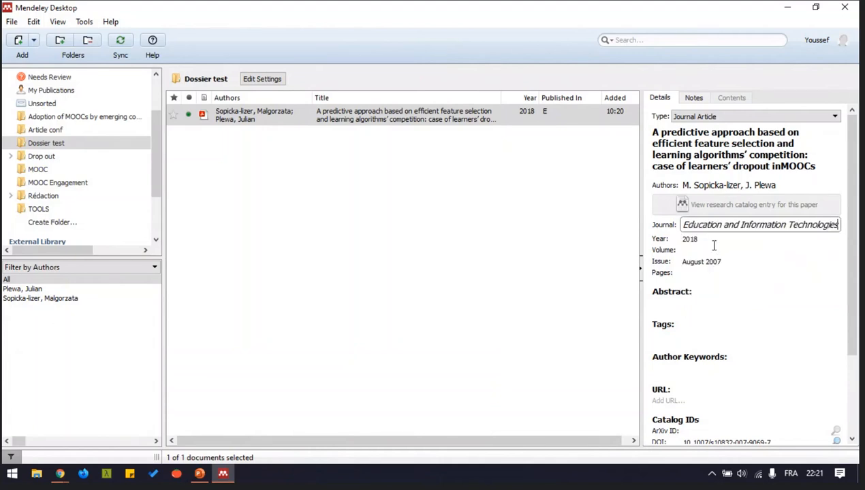
Step: Set the imported document's publication year to 2019, leave its volume and abstract empty, and deselect the document
left_click(711, 241)
double_click(712, 242)
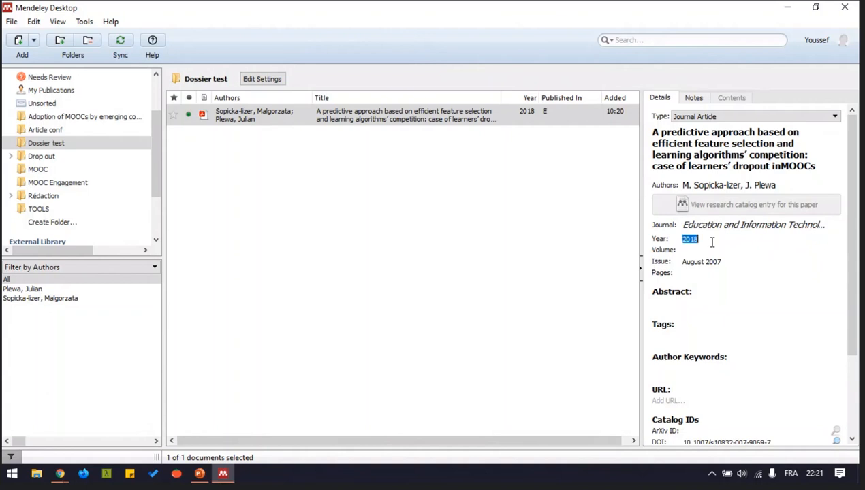
type("2019")
key("Tab")
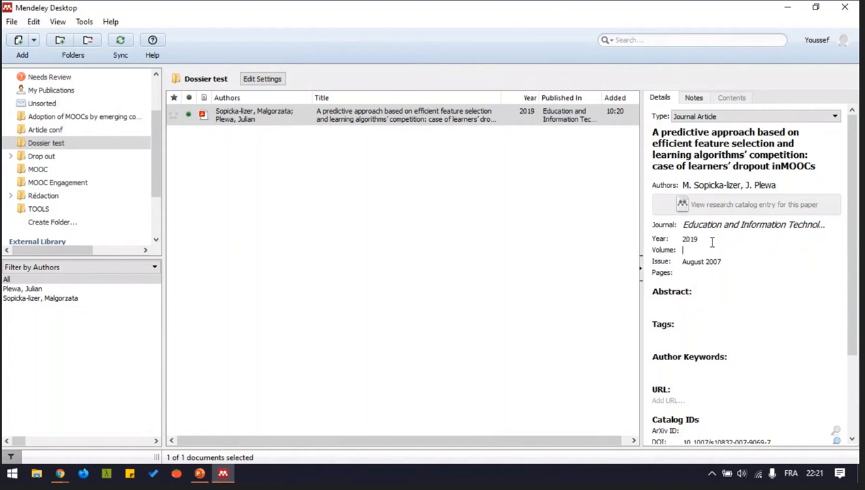
left_click(714, 306)
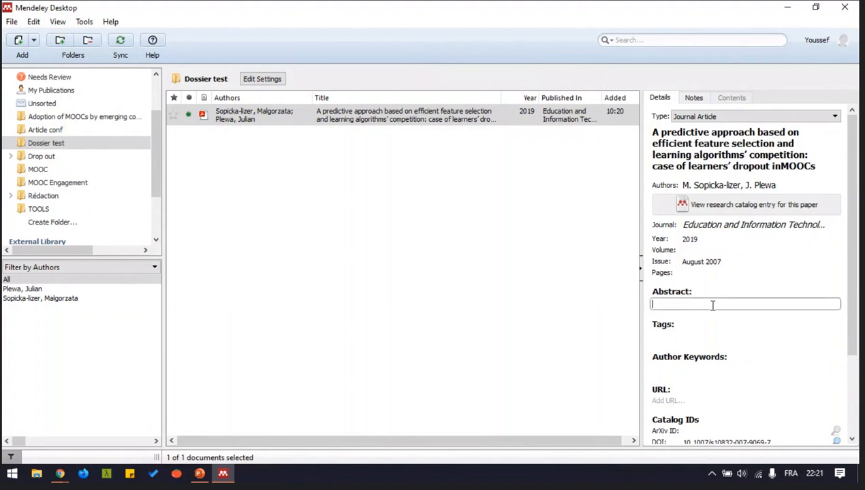
left_click(429, 297)
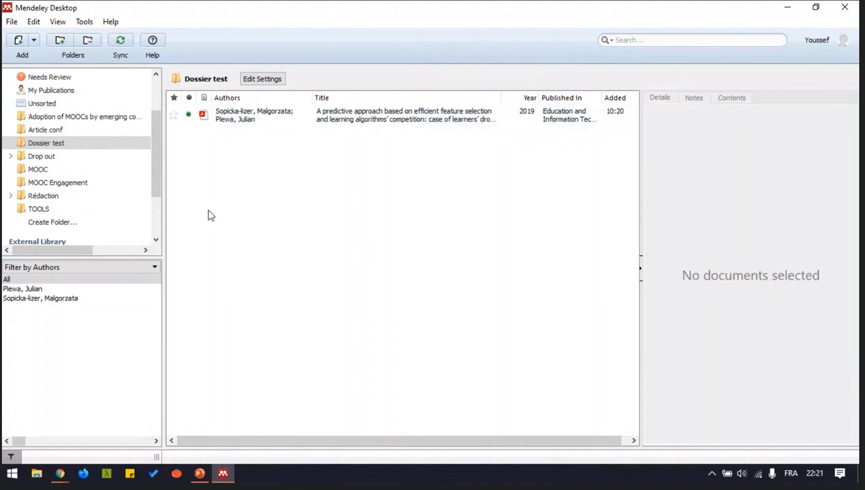
Step: Start a manual entry for a new document in the Dossier test folder
left_click(409, 116)
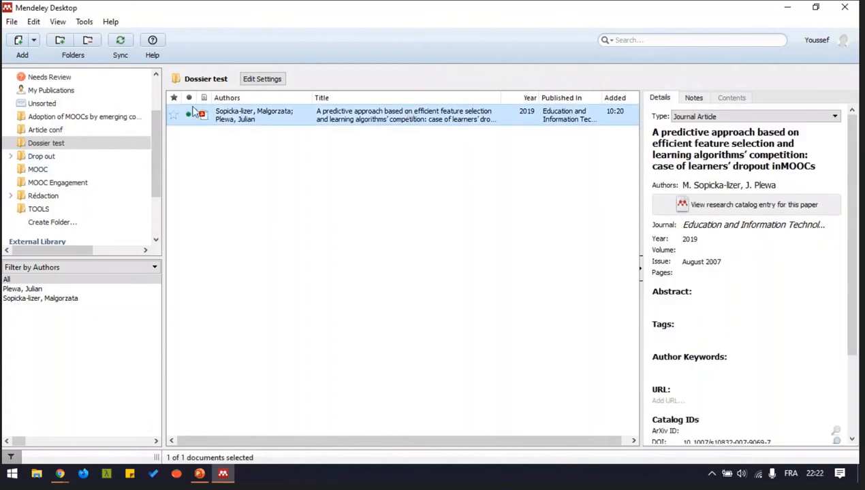
left_click(34, 42)
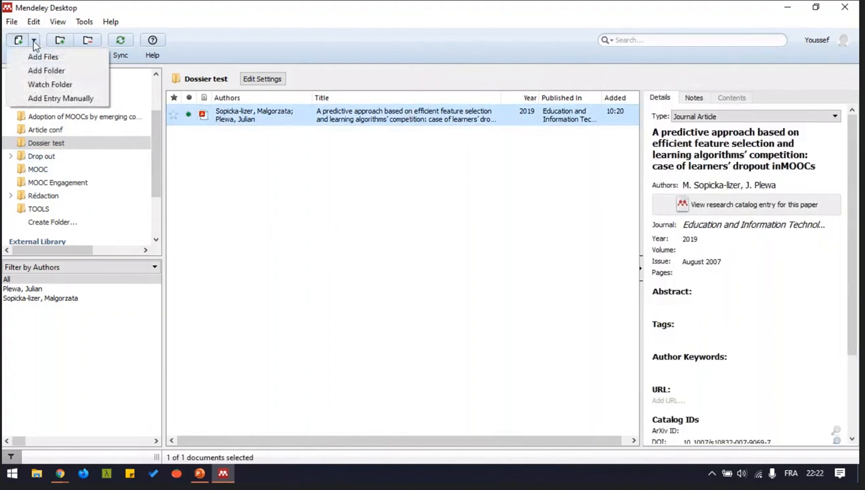
left_click(76, 99)
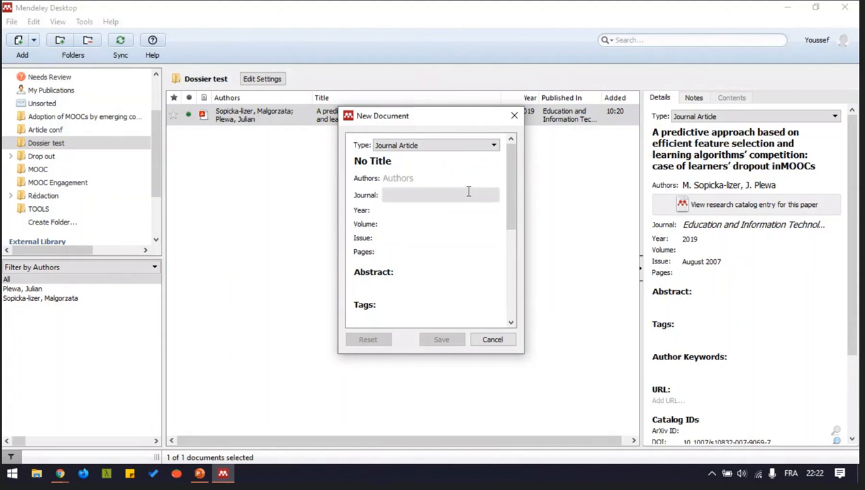
Step: Try the Book, Book Section and Case types for the new document and return its type to Journal Article
left_click(478, 145)
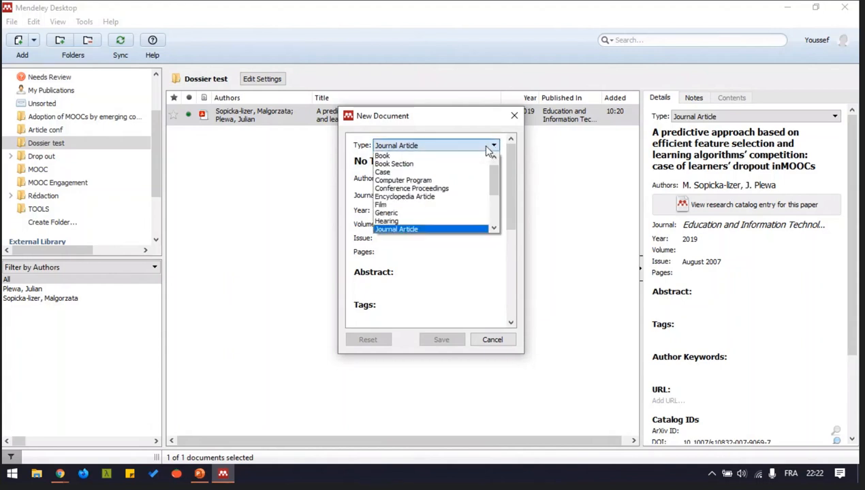
left_click(475, 154)
left_click(481, 147)
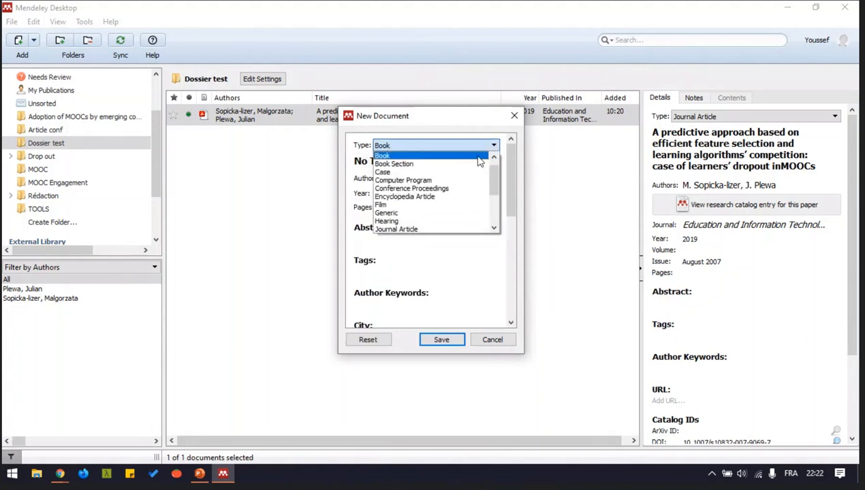
left_click(475, 161)
left_click(478, 149)
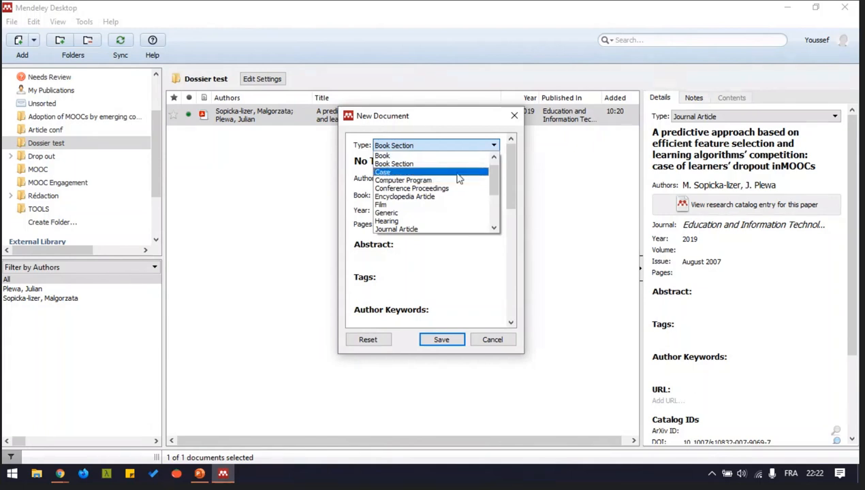
left_click(456, 172)
left_click(461, 154)
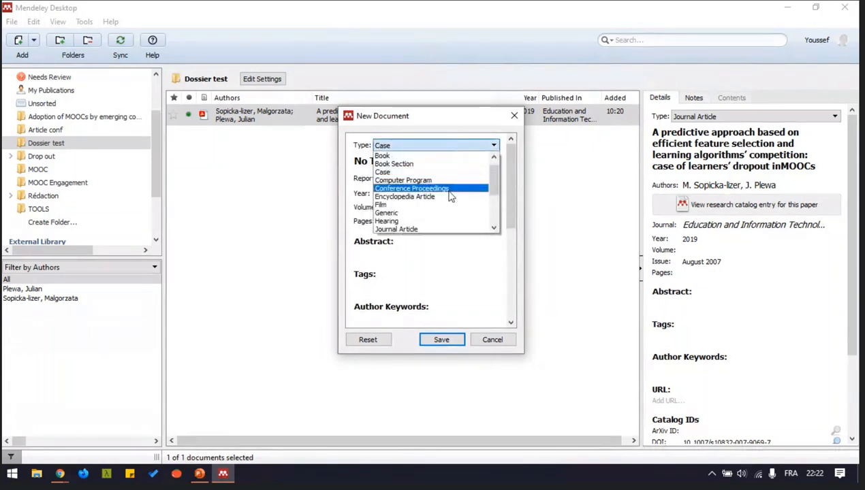
scroll(450, 194, "down", 1)
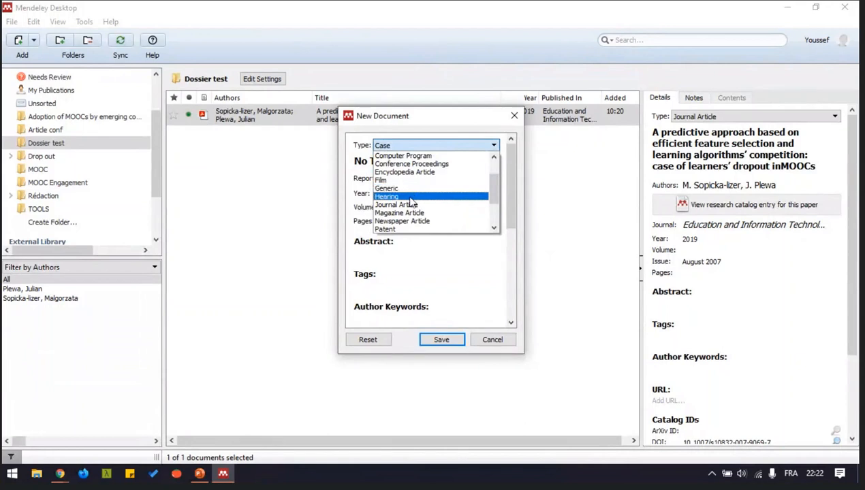
left_click(419, 205)
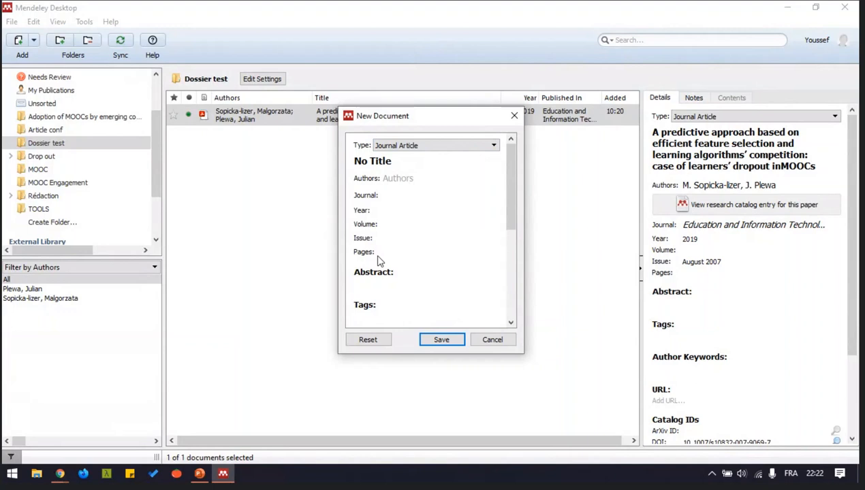
Step: Fill in the new document with the title "Pulication 1", an author name and the journal "Journal 1", and save it
left_click(409, 165)
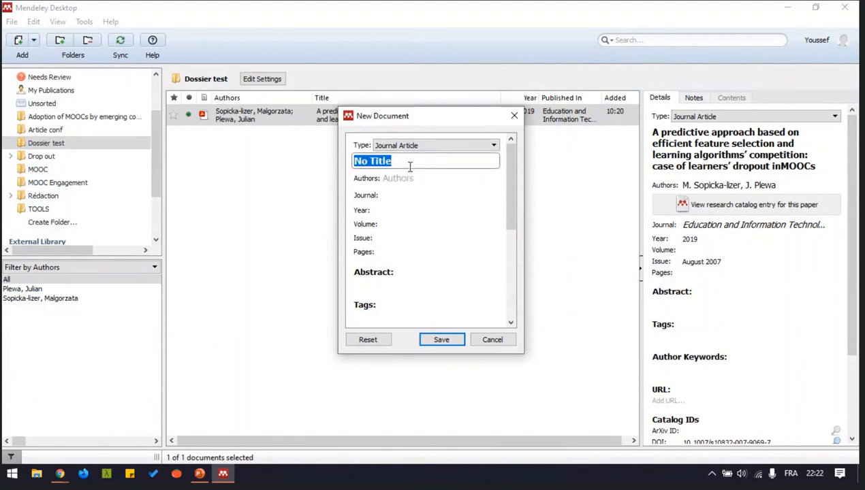
key("BackSpace")
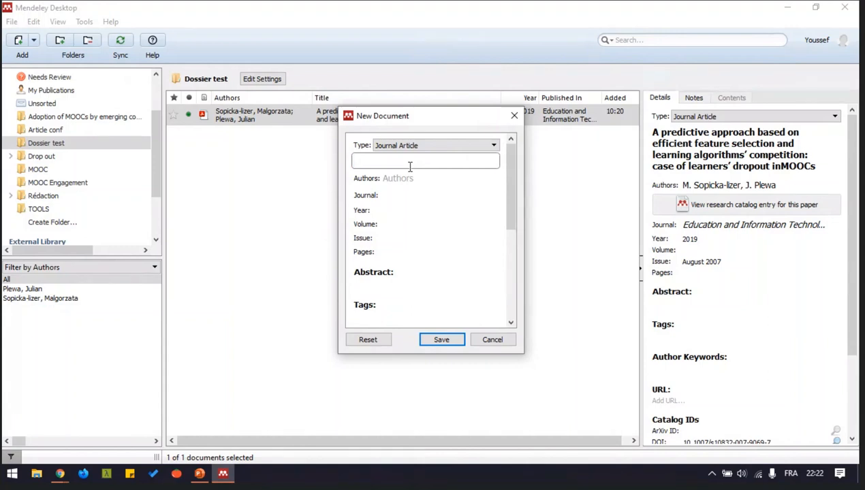
type("Pulication 1")
key("Tab")
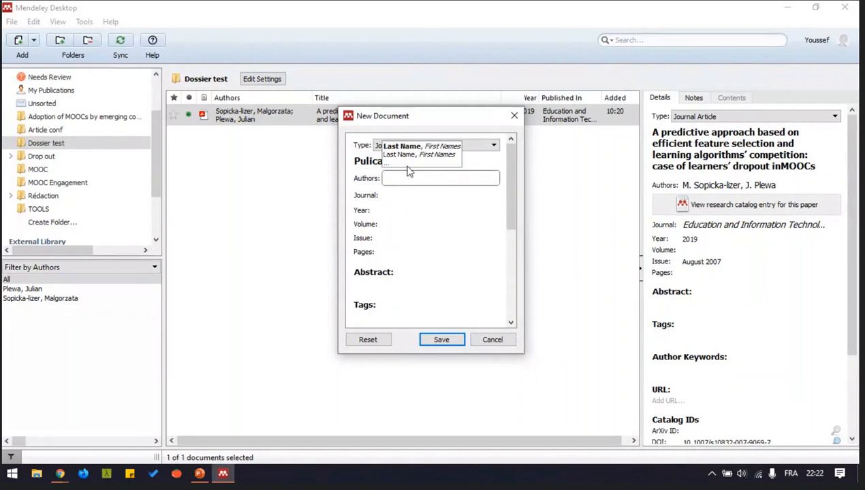
type("Mohamed")
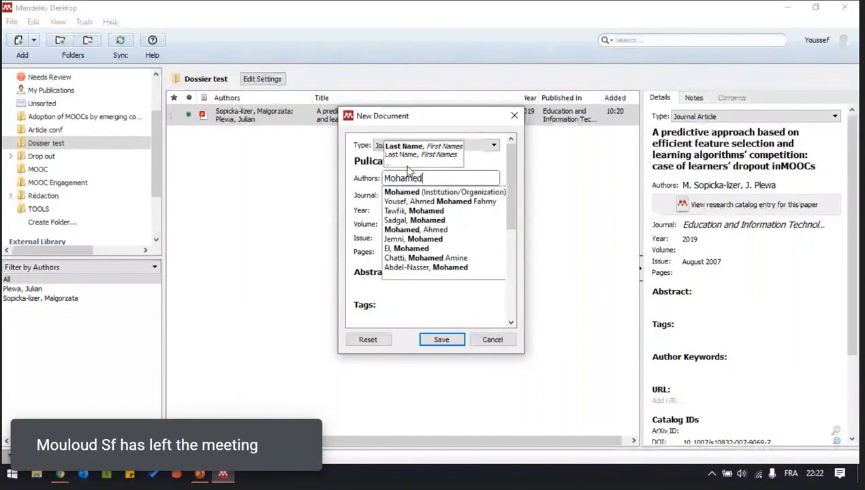
key("Tab")
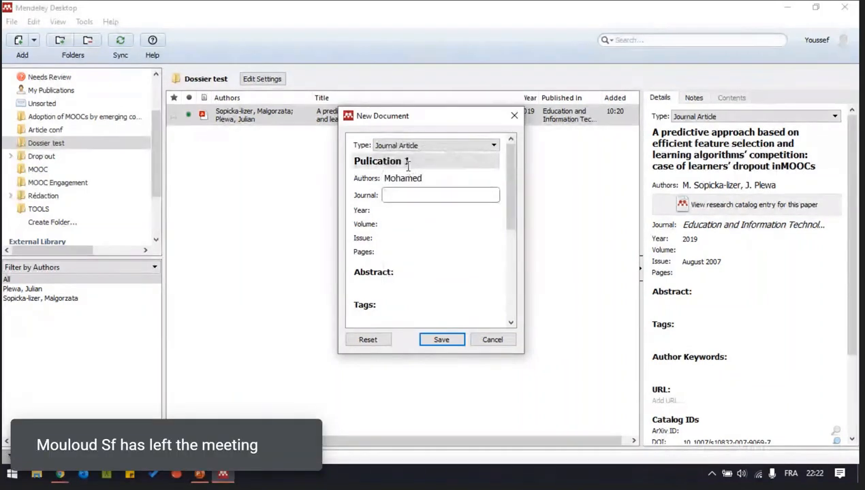
type("Journ")
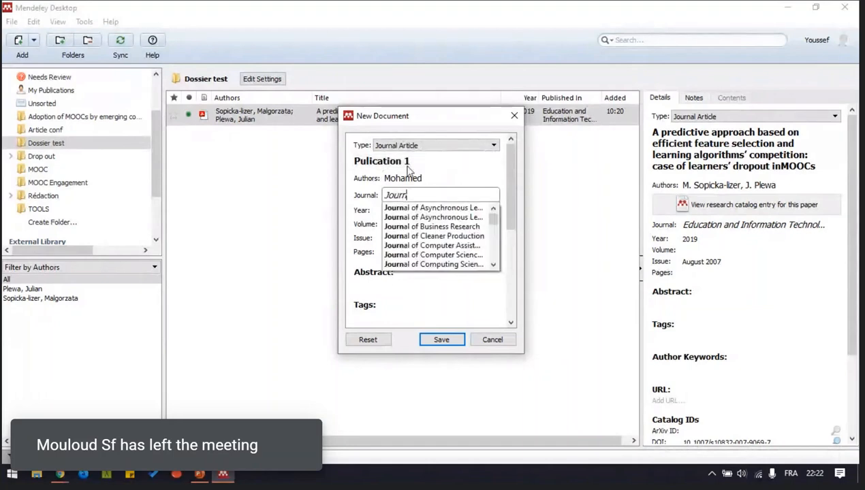
type("al 1")
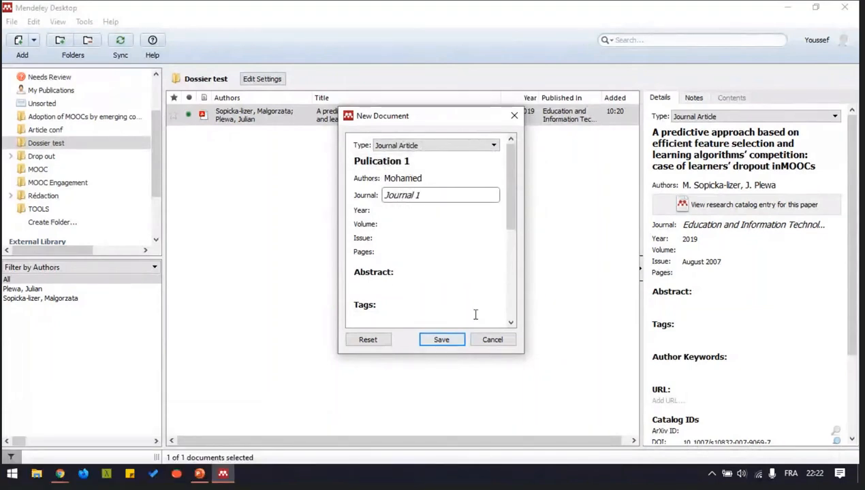
left_click(433, 340)
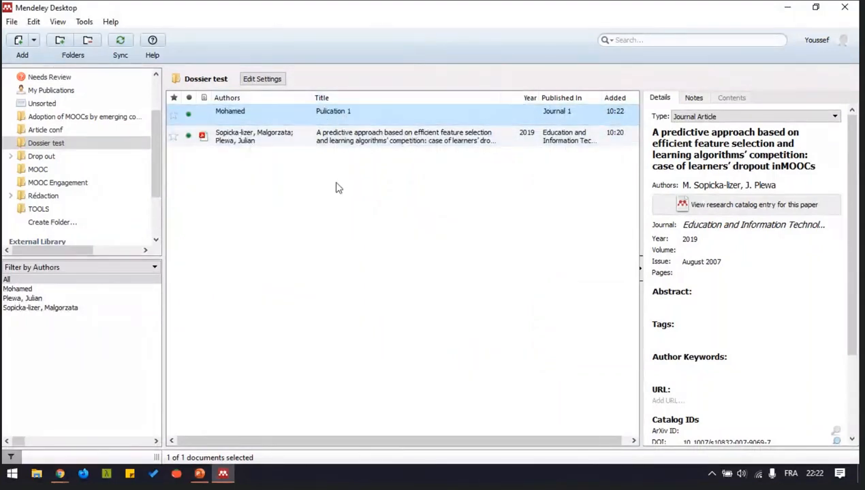
left_click(341, 201)
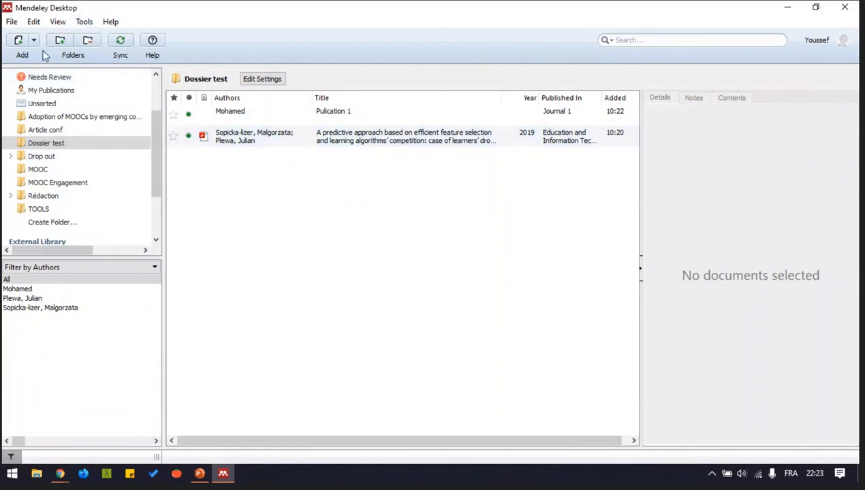
Step: Launch Word and create a new blank document
key("super")
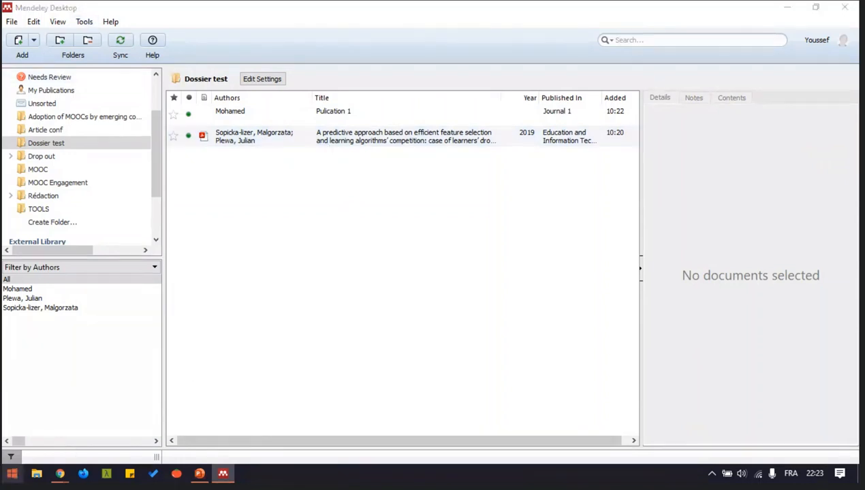
type("no")
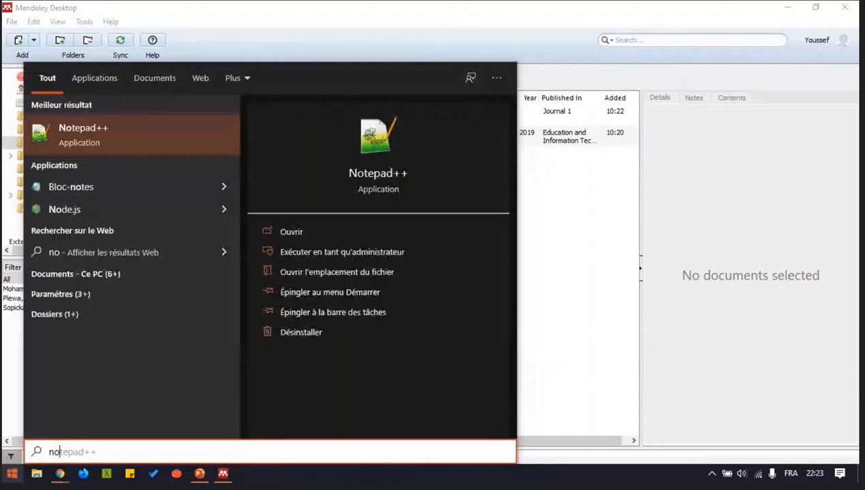
key("BackSpace")
key("BackSpace")
type("wo")
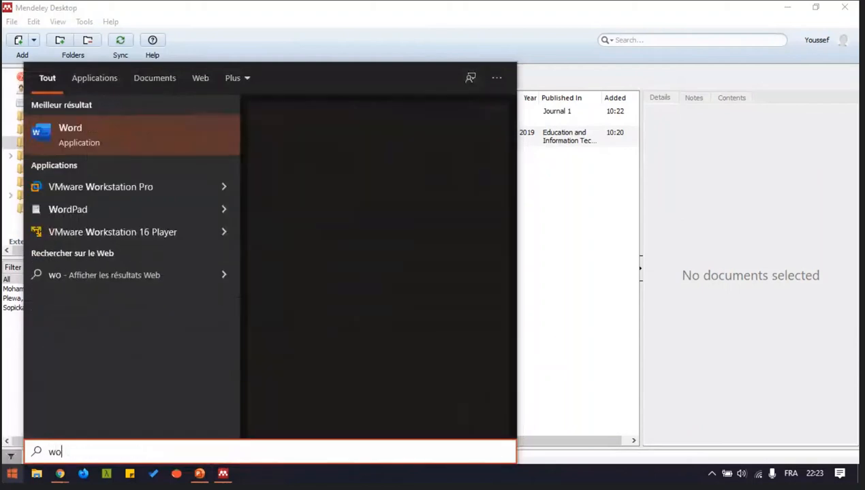
key("Return")
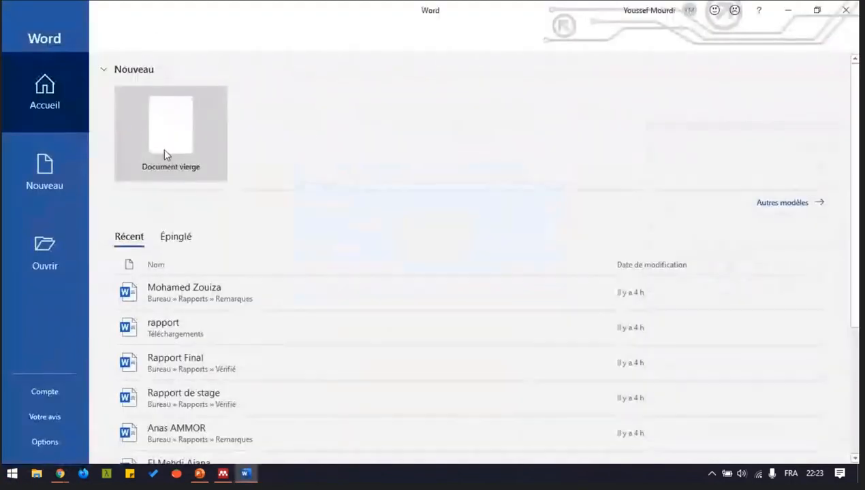
left_click(164, 153)
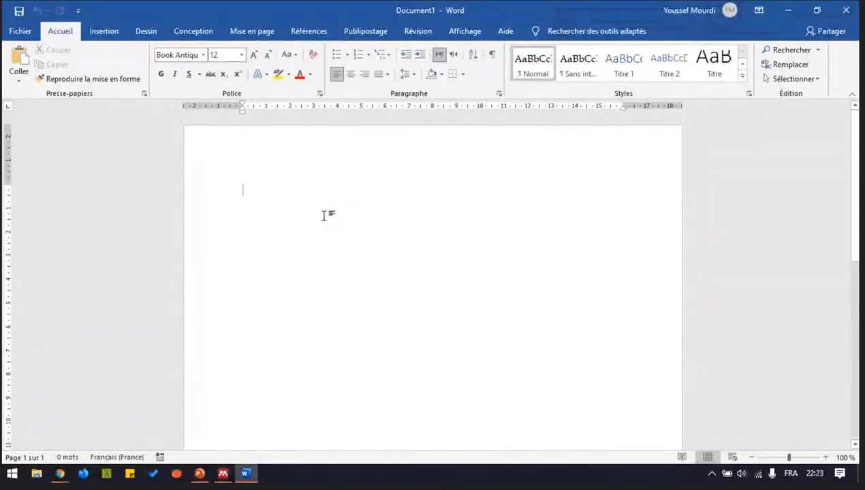
Step: Write "Travail qui a été réalisé par" in the blank document, with no placeholder dots after it
type("s")
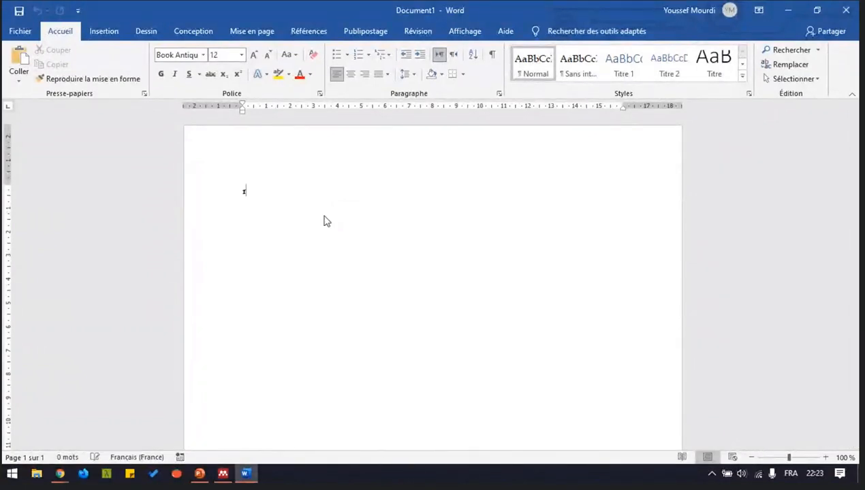
key("BackSpace")
type("Travail q")
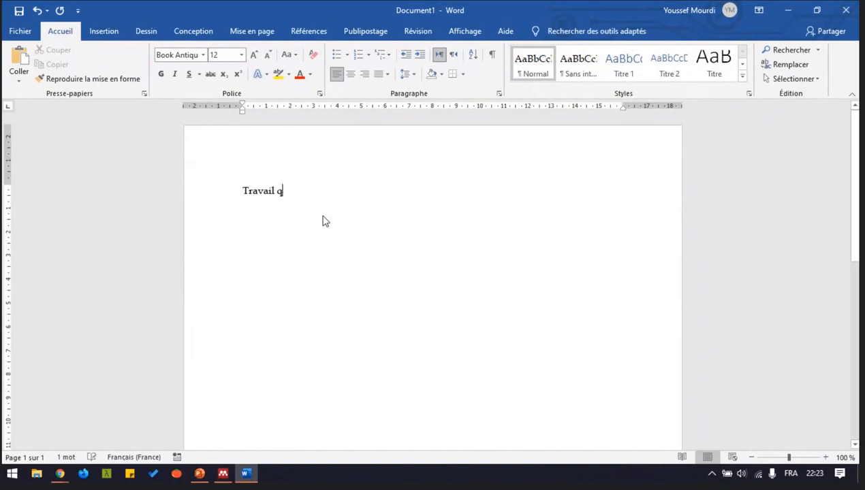
type("ui a é")
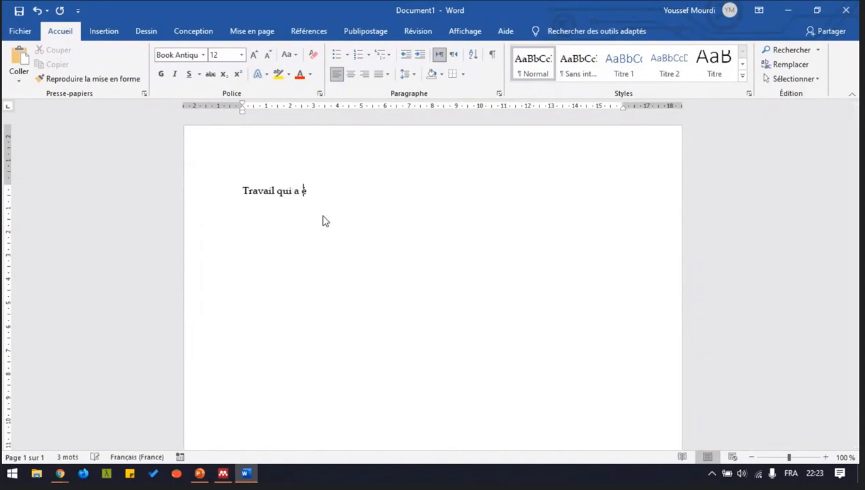
type("té réalisé par ....")
double_click(374, 195)
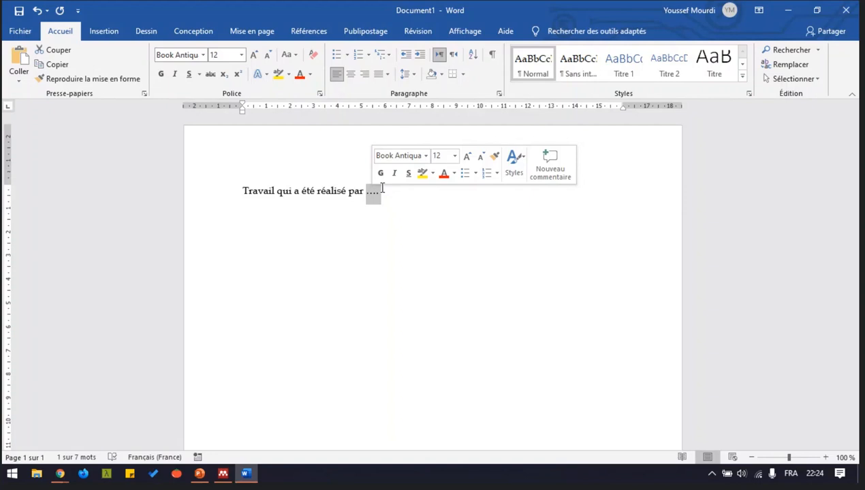
key("BackSpace")
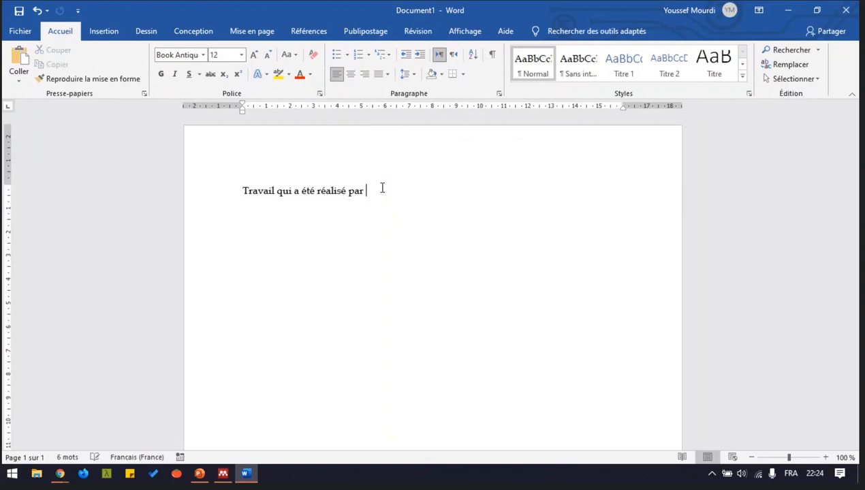
Step: Switch to Mendeley Desktop to check the MS Word plugin option among its tools, and return to the Word document
left_click(223, 473)
left_click(84, 22)
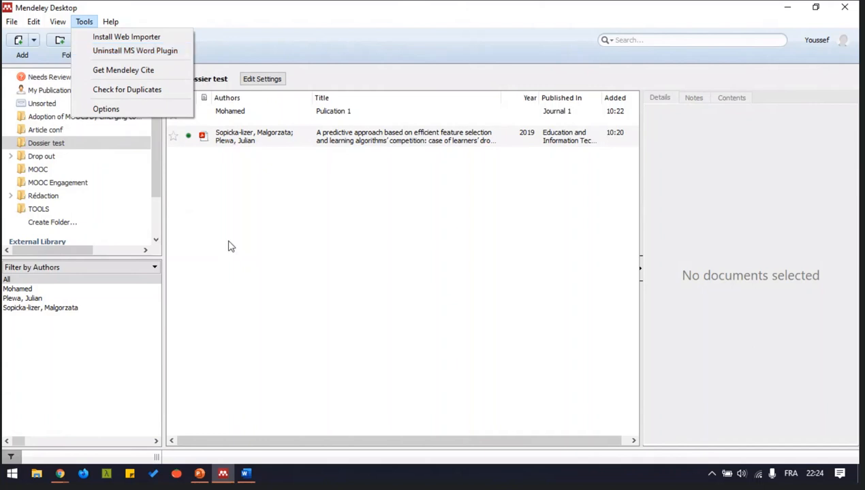
left_click(246, 474)
left_click(246, 474)
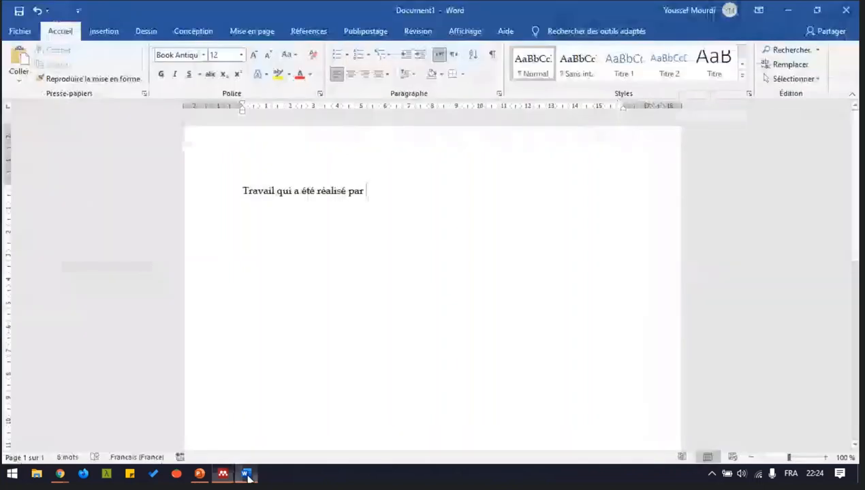
Step: Insert a Mendeley citation at the end of the sentence, searching the library for "puli" and citing "Pulication 1"
left_click(306, 32)
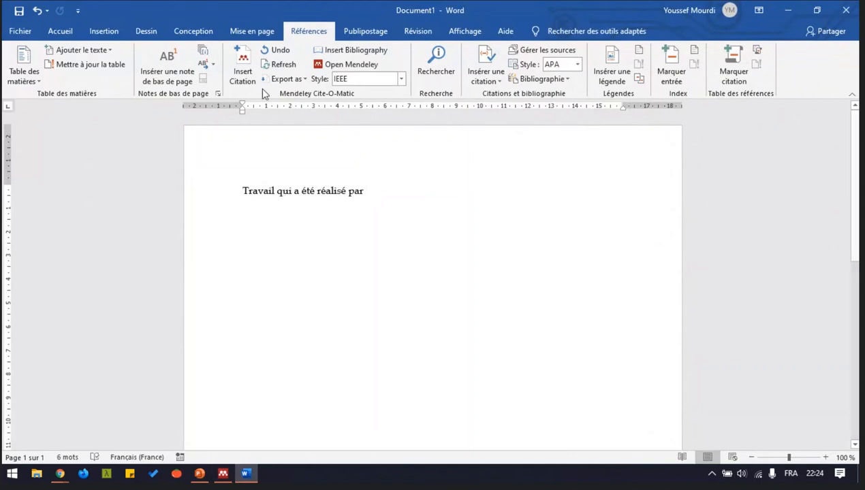
left_click(243, 73)
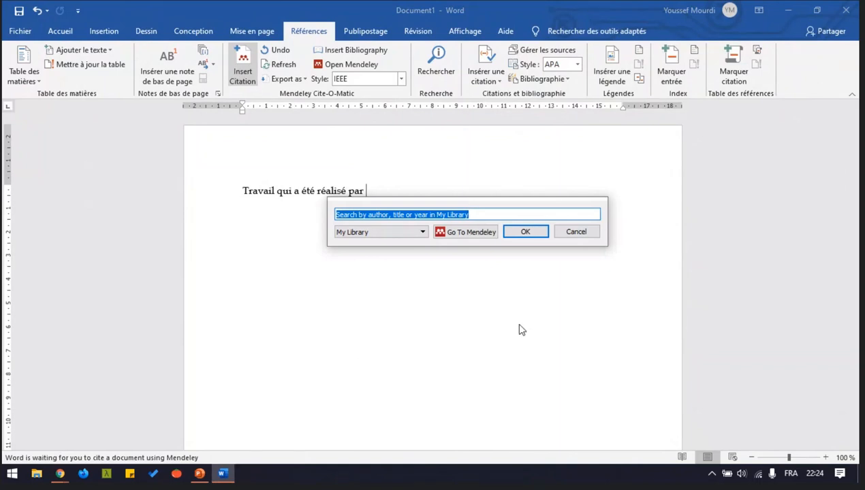
type("puli")
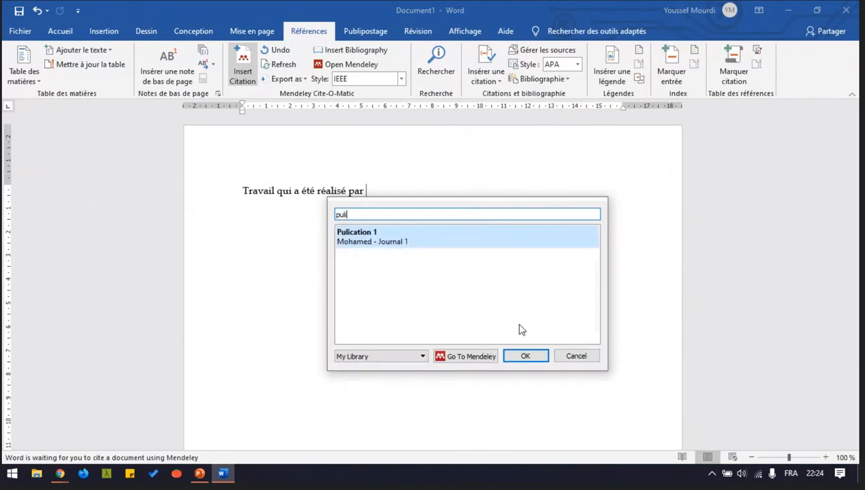
left_click(426, 234)
left_click(510, 234)
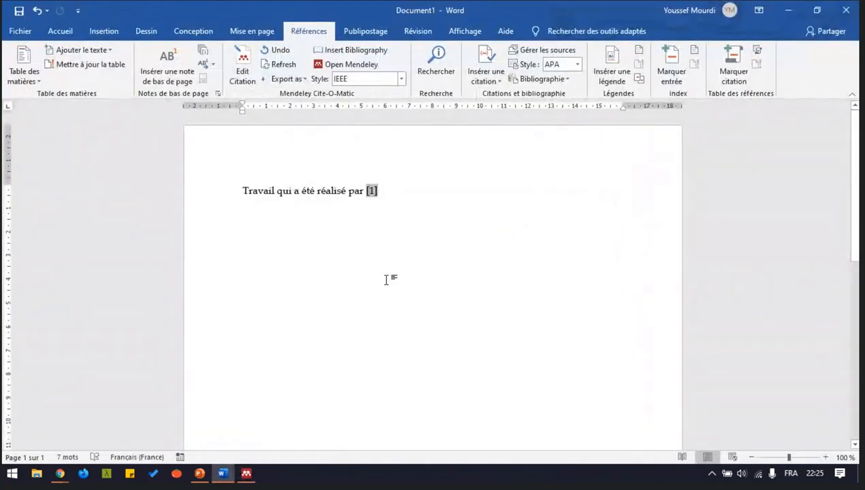
Step: Delete the test sentence with its citation and close the document without saving it
left_click(389, 195)
left_click(211, 194)
key("Delete")
left_click(846, 10)
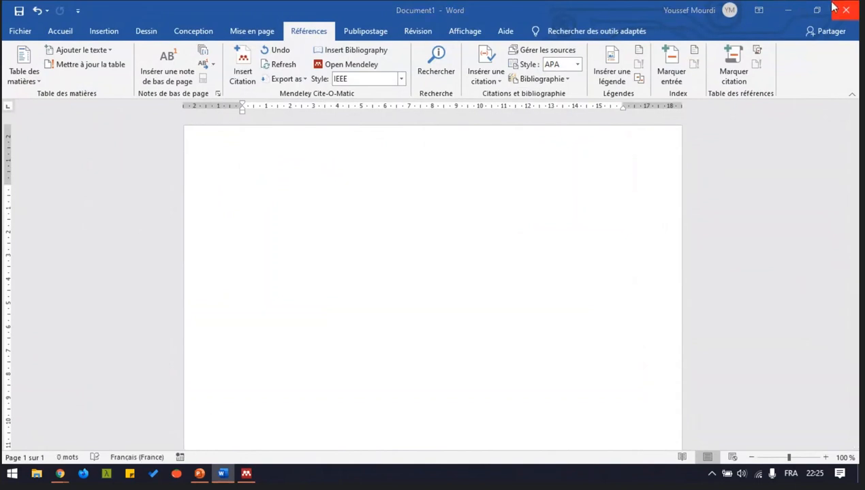
left_click(455, 309)
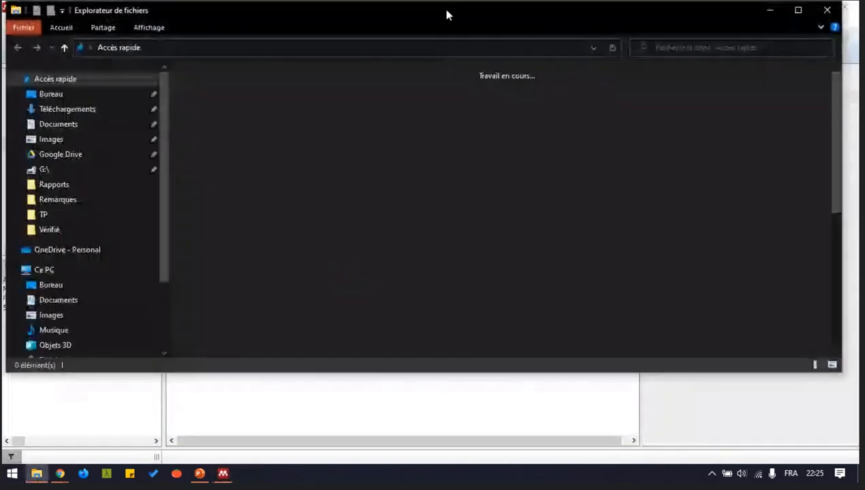
Step: In a maximized File Explorer window, go to drive D: and open Enseignement et recherche, Recherche scientifique, Publications
double_click(441, 5)
left_click(75, 407)
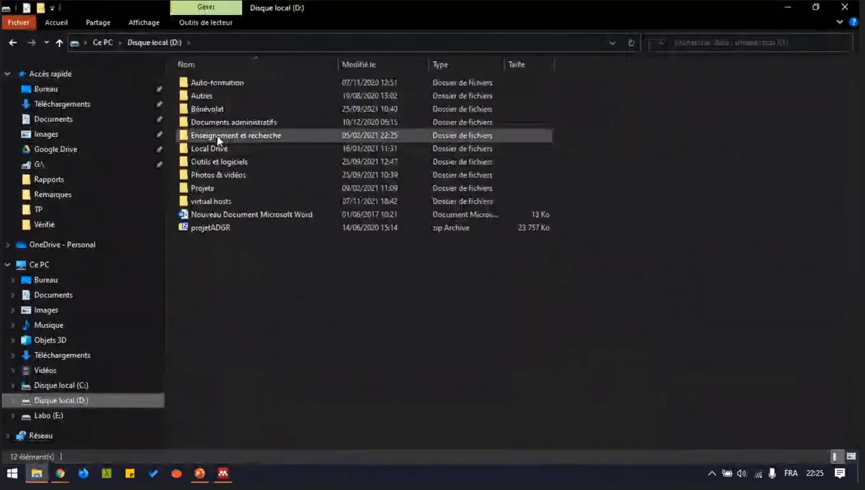
double_click(215, 134)
left_click(218, 97)
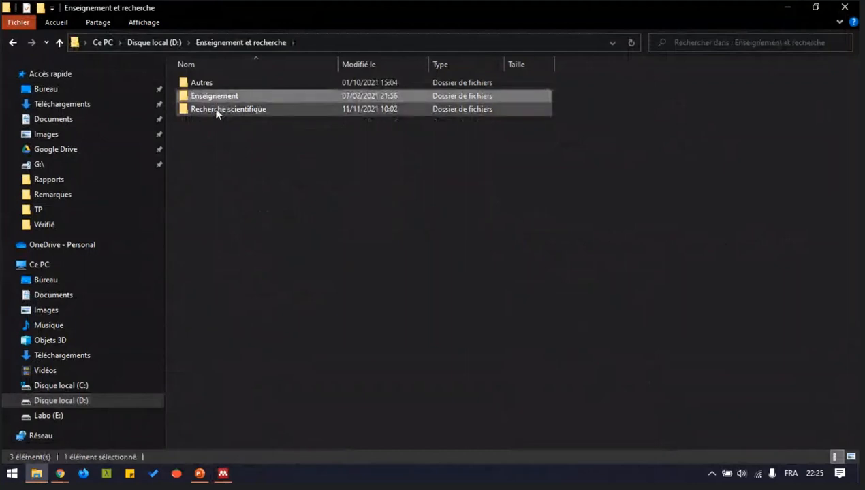
double_click(217, 111)
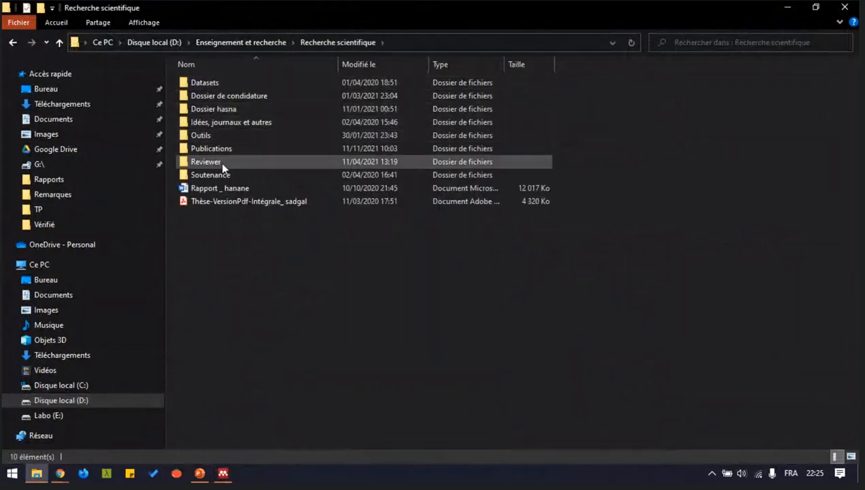
left_click(219, 151)
double_click(218, 151)
Step: Open the Word file "article_v_1.7 - EN" from the E&IT predictive approach folder under Articles, Articles acceptés
left_click(218, 84)
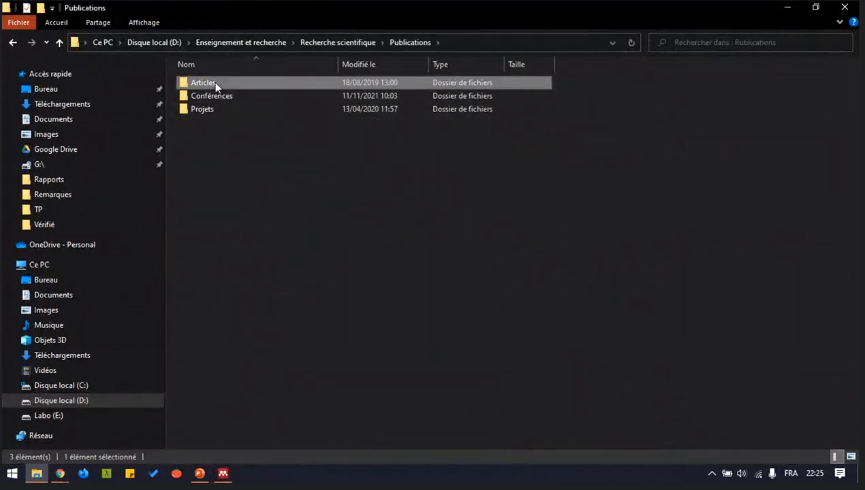
double_click(218, 84)
double_click(218, 84)
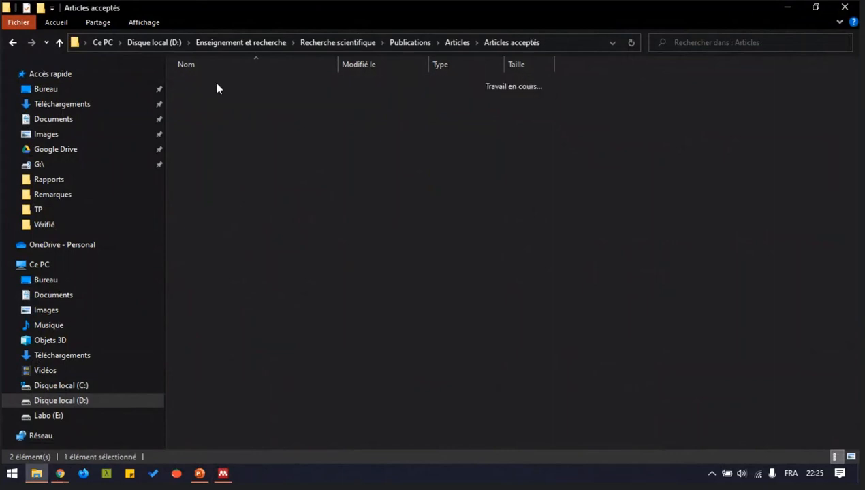
double_click(216, 84)
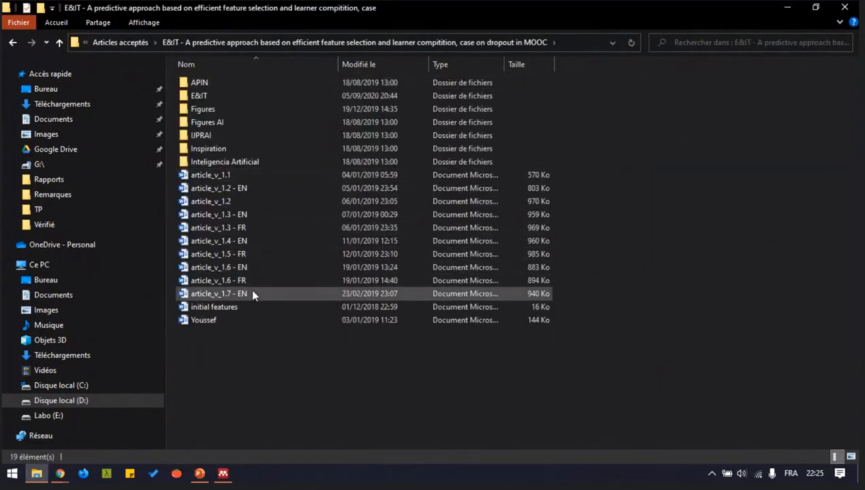
double_click(252, 292)
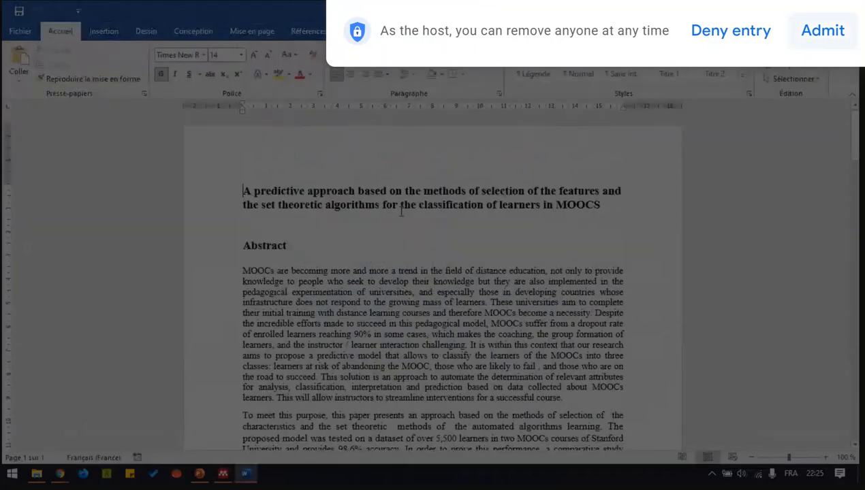
Step: Start a Mendeley citation after the sentence ending "dropping the MOOC." and search the library for "publication"
scroll(402, 211, "down", 15)
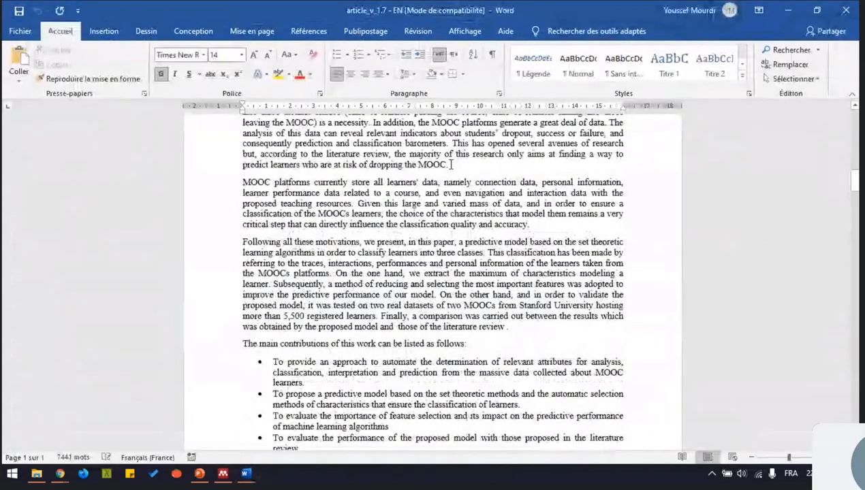
left_click(310, 37)
left_click(242, 65)
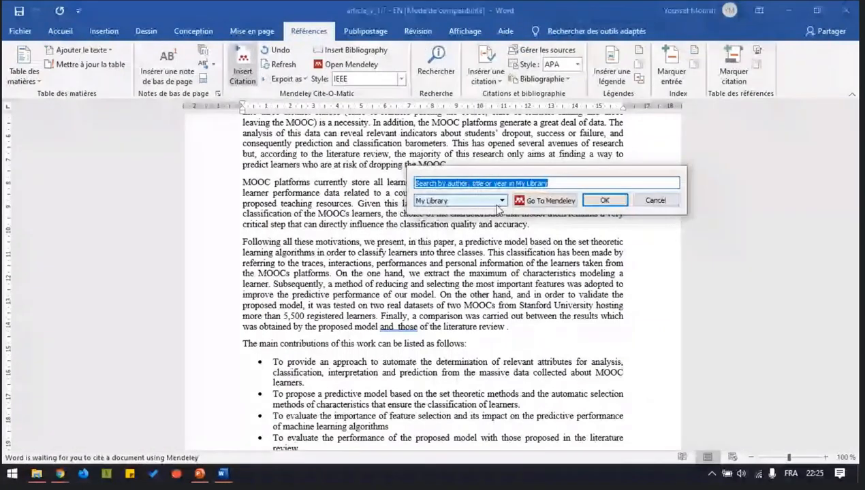
type("publication")
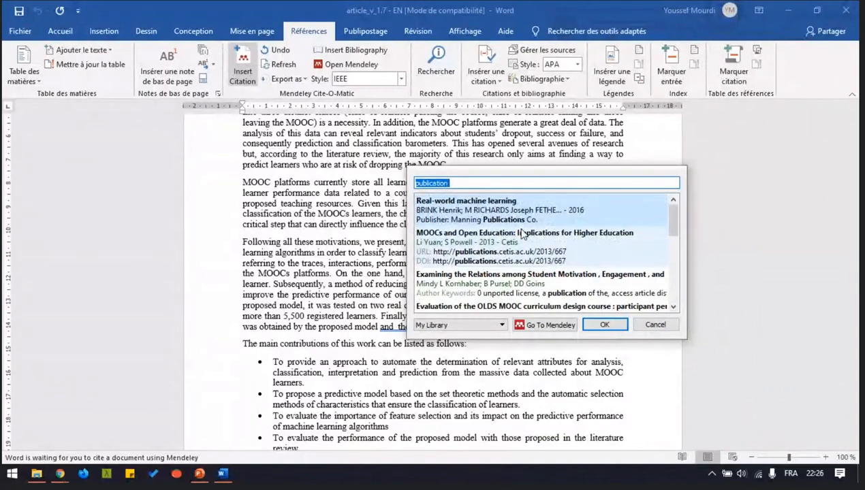
type("publi")
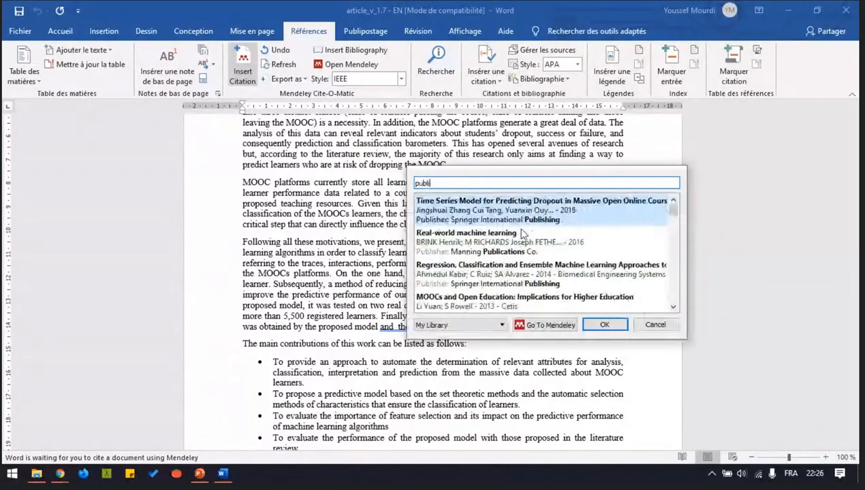
type("cati")
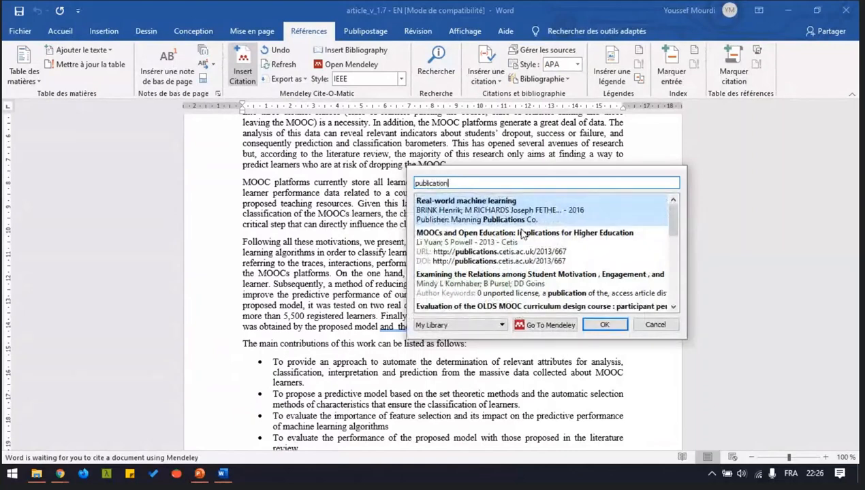
type("on")
Step: Choose a 2013 reference from the search results and insert it as the citation after "dropping the MOOC."
scroll(560, 269, "down", 5)
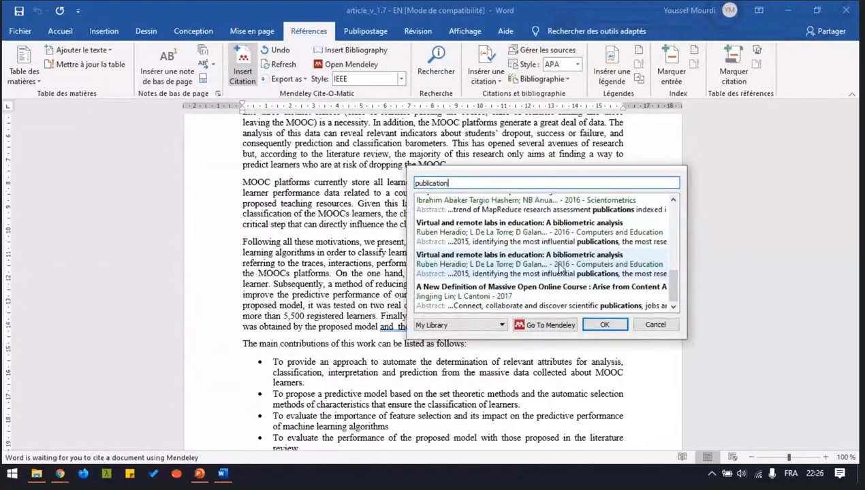
scroll(560, 269, "down", 6)
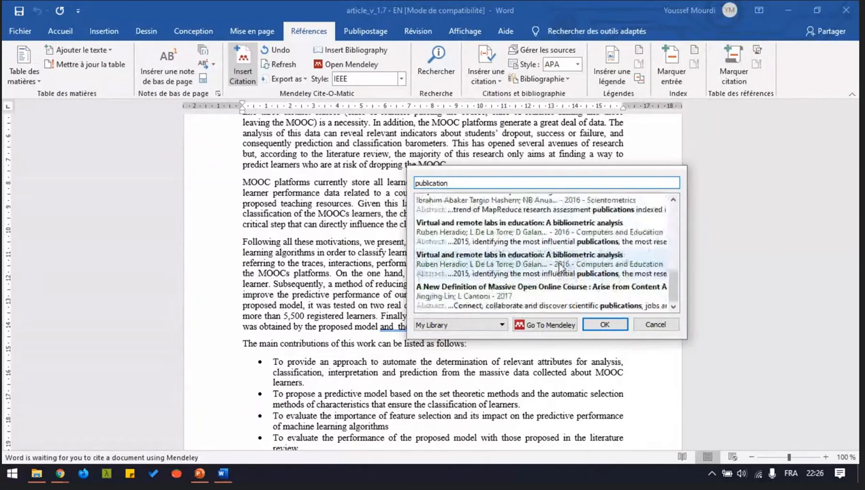
scroll(560, 270, "down", 3)
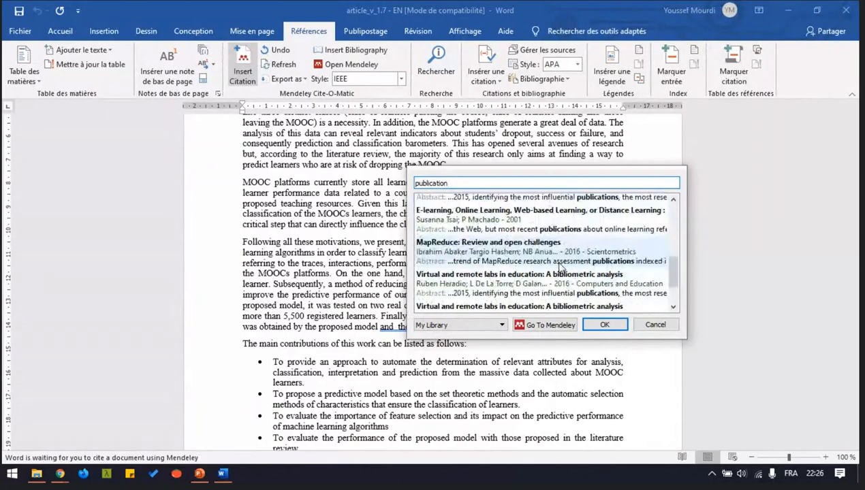
left_click(501, 216)
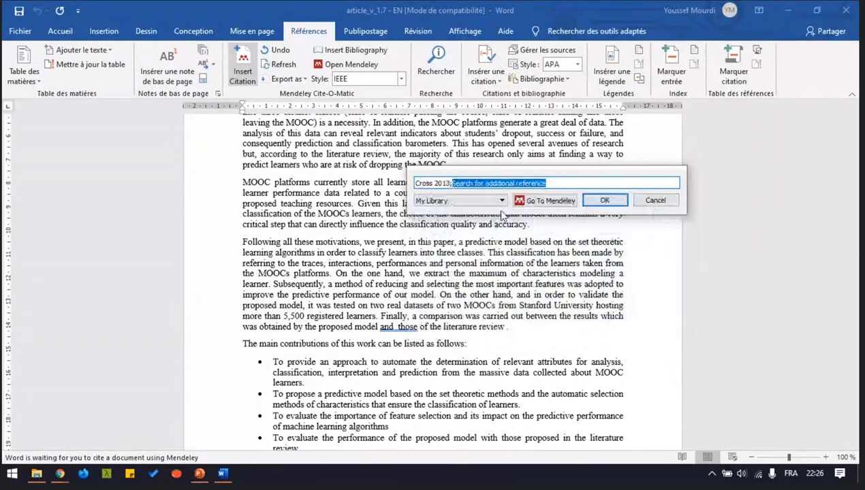
left_click(604, 199)
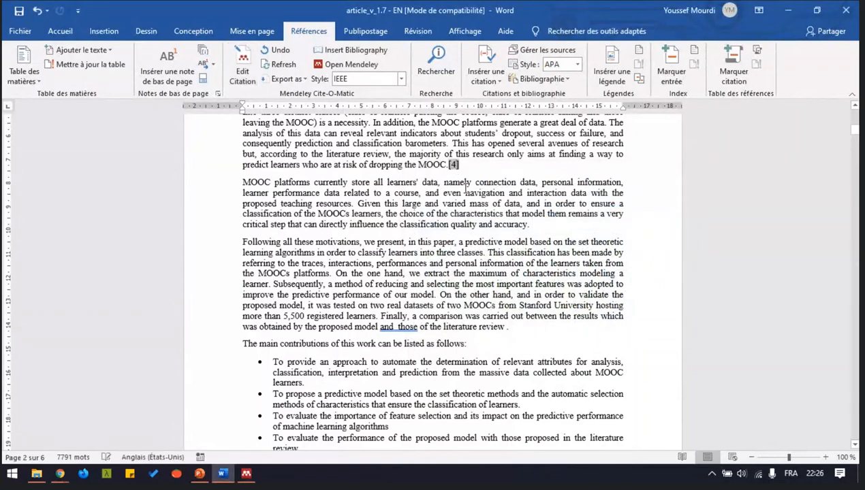
Step: Search the Mendeley library for "MOOC" and cite "Peer Influence on Attrition in Massive Open Online Courses" after "classification quality and accuracy."
scroll(466, 189, "up", 1)
scroll(466, 188, "up", 3)
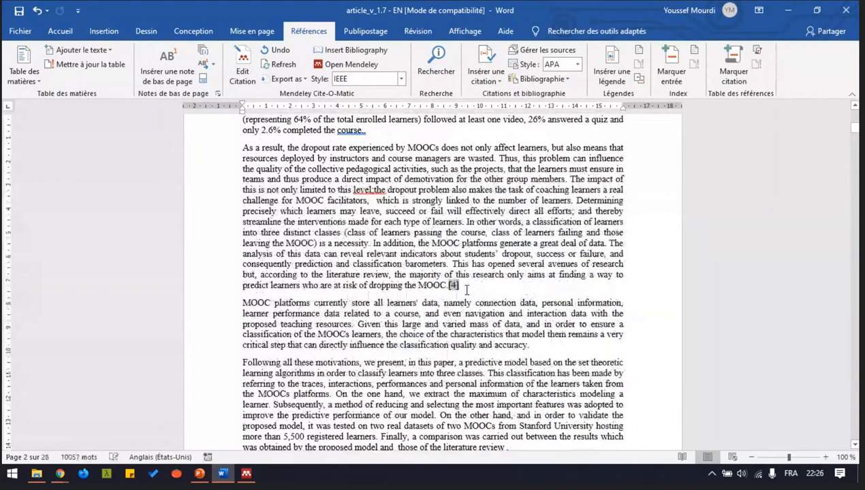
scroll(467, 290, "down", 1)
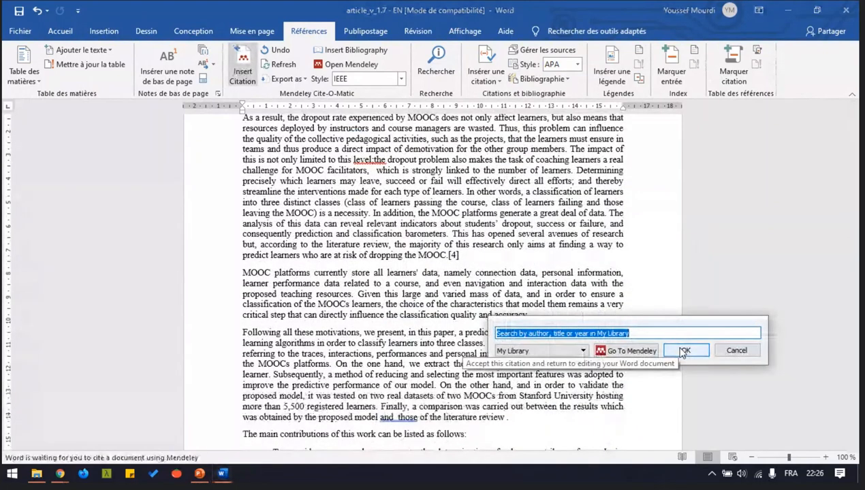
type("MOOC")
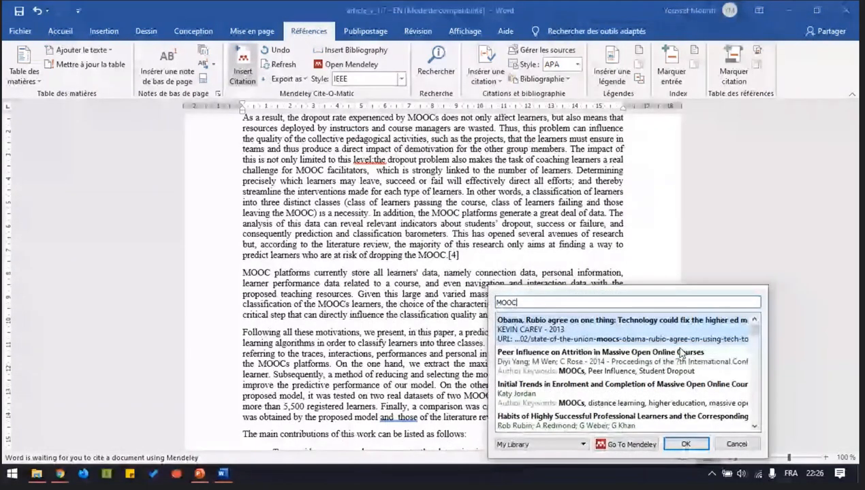
left_click(682, 353)
left_click(673, 321)
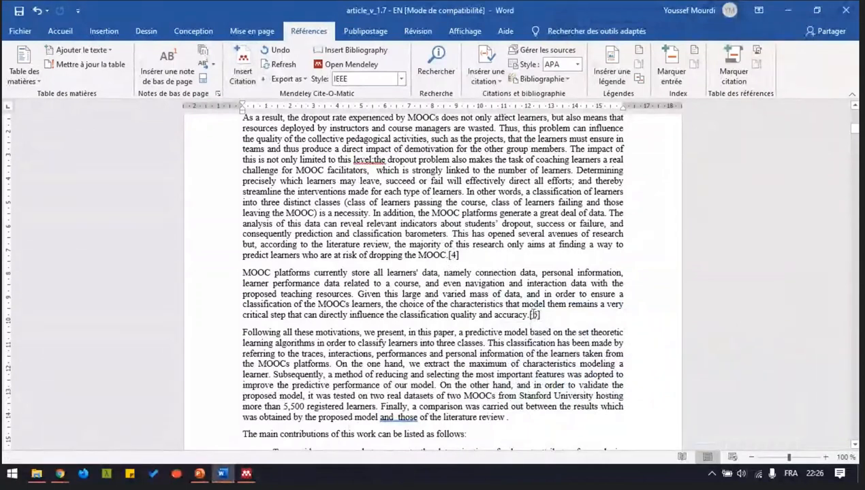
left_click(533, 314)
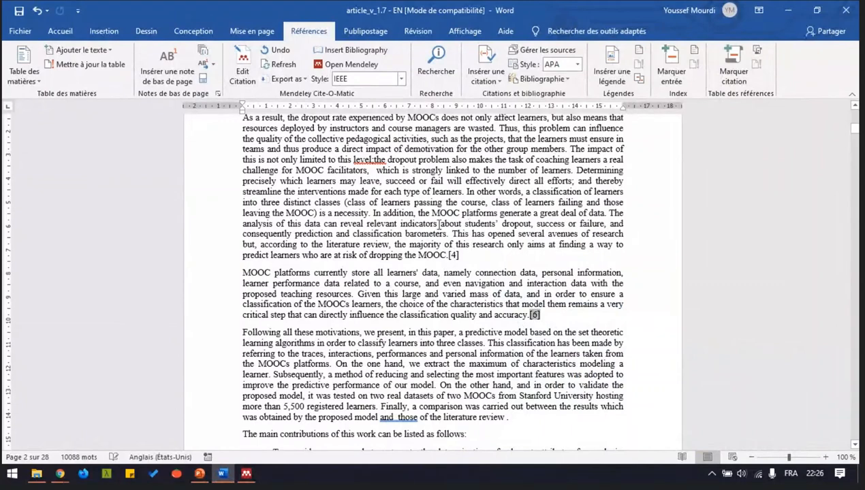
Step: Refresh the Mendeley citations and check the in-text citation numbering through the Introduction and section 2.1
left_click(280, 65)
left_click_drag(409, 181, 529, 359)
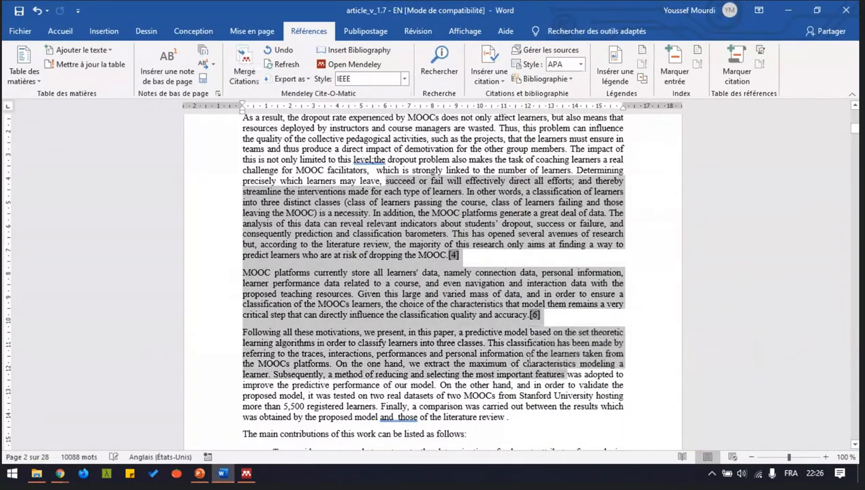
left_click(529, 359)
scroll(528, 357, "down", 20)
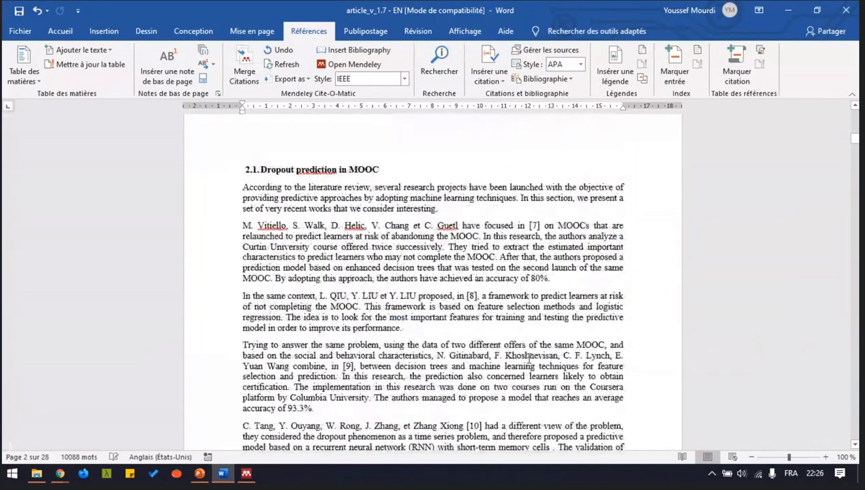
left_click(534, 225)
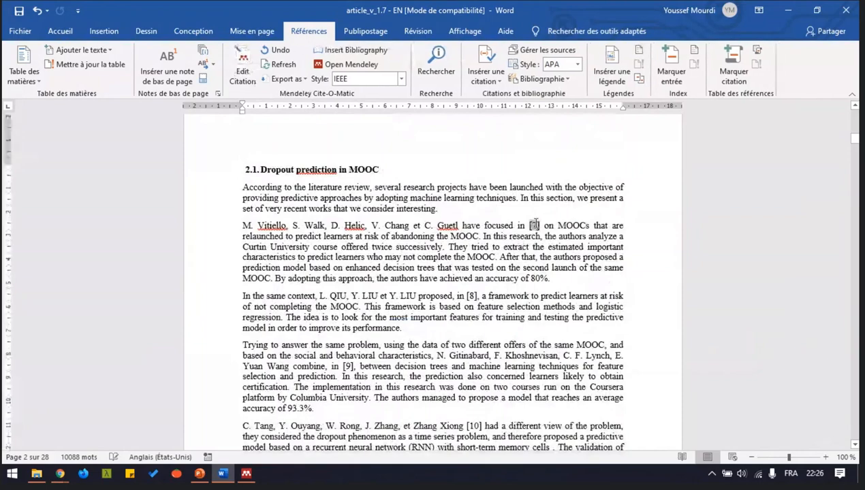
scroll(485, 235, "up", 5)
scroll(487, 236, "up", 14)
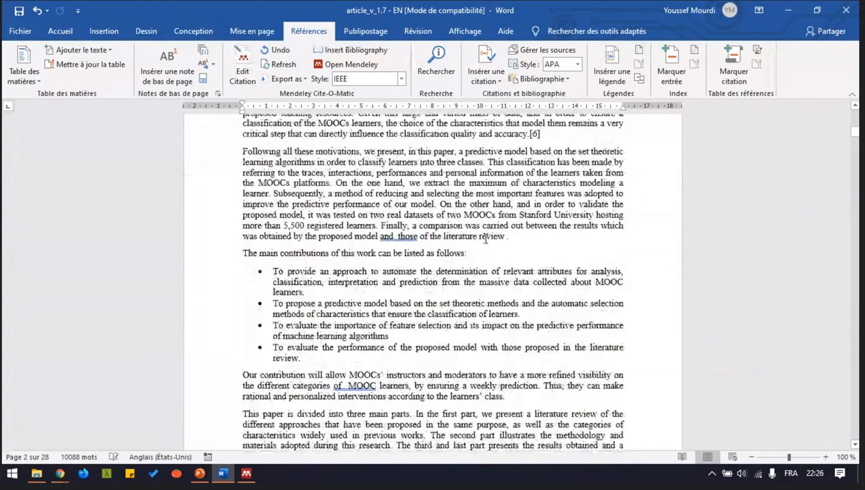
scroll(486, 239, "up", 7)
left_click(513, 153)
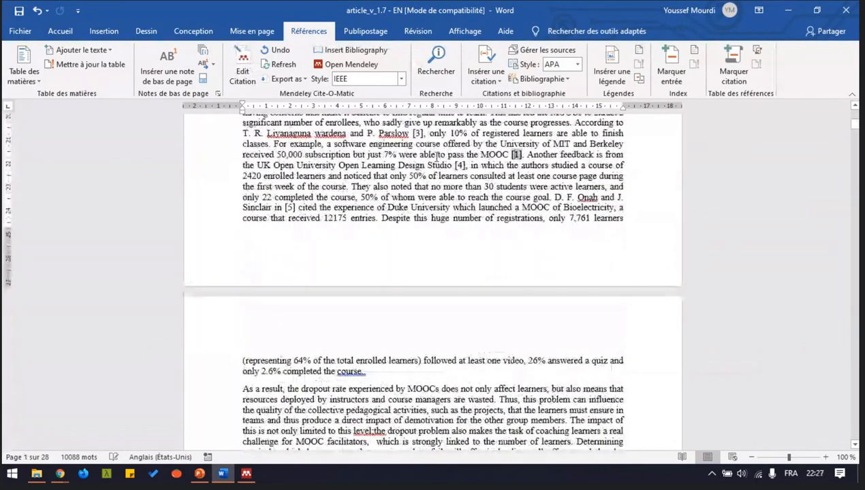
scroll(449, 162, "up", 2)
scroll(450, 162, "up", 5)
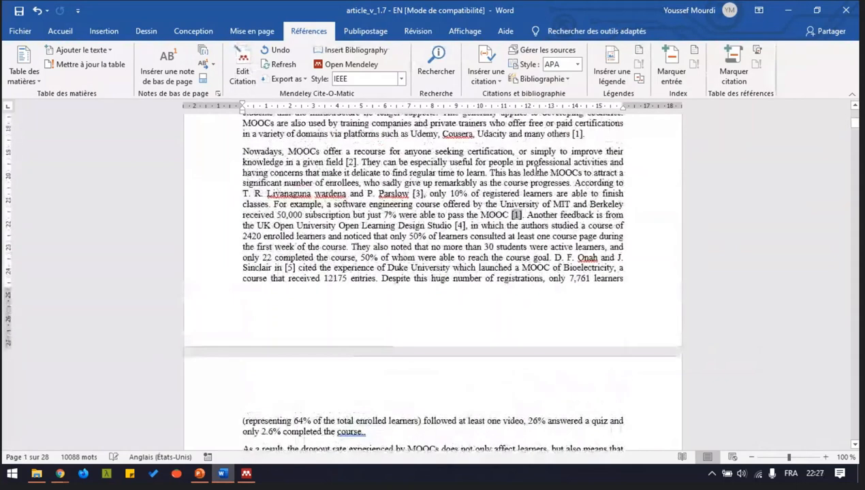
Step: Set the Mendeley citation style to American Political Science Association and review the in-text citations in the Introduction
left_click(402, 79)
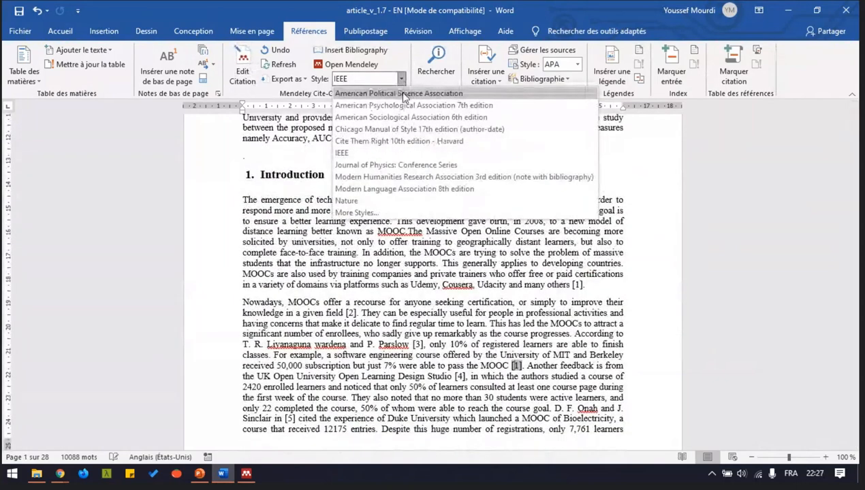
left_click(404, 94)
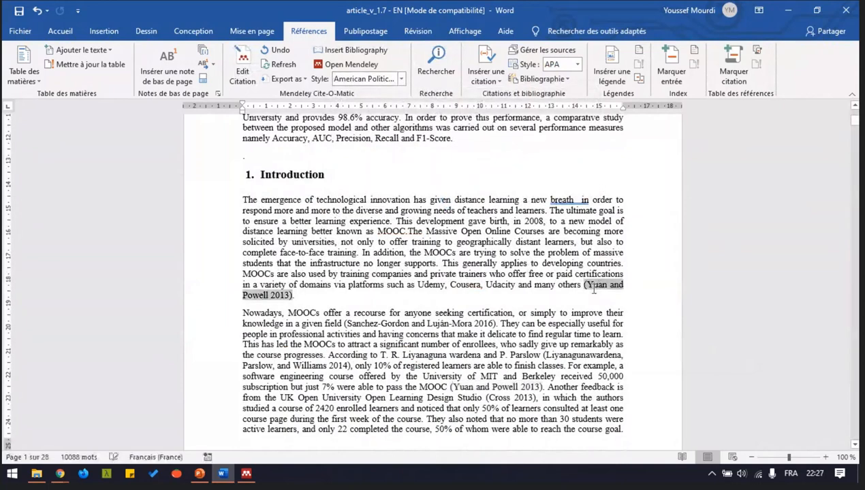
scroll(471, 283, "down", 1)
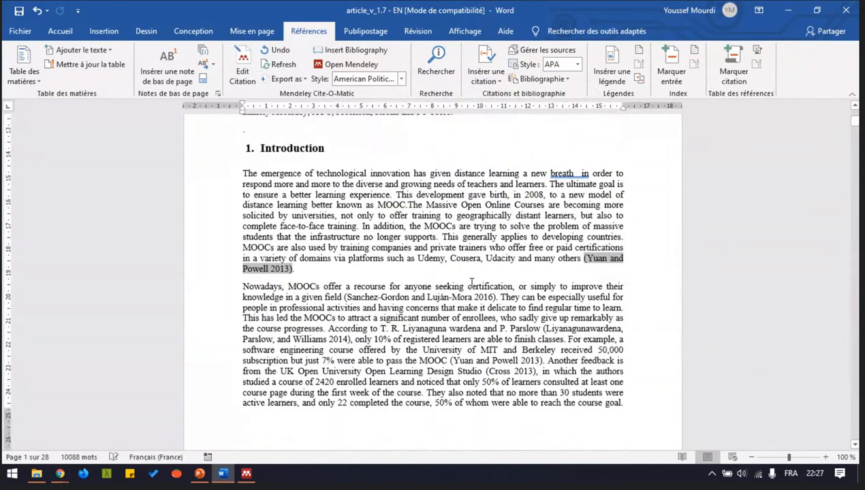
scroll(471, 283, "down", 2)
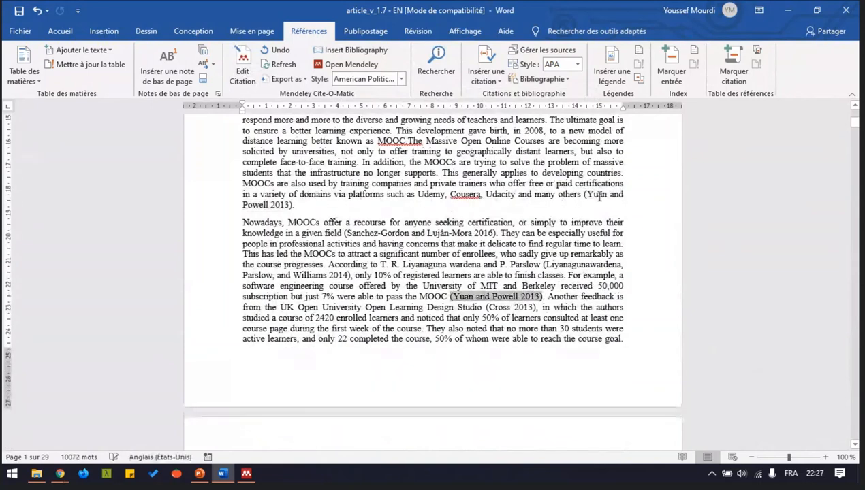
left_click(490, 296)
scroll(490, 297, "down", 6)
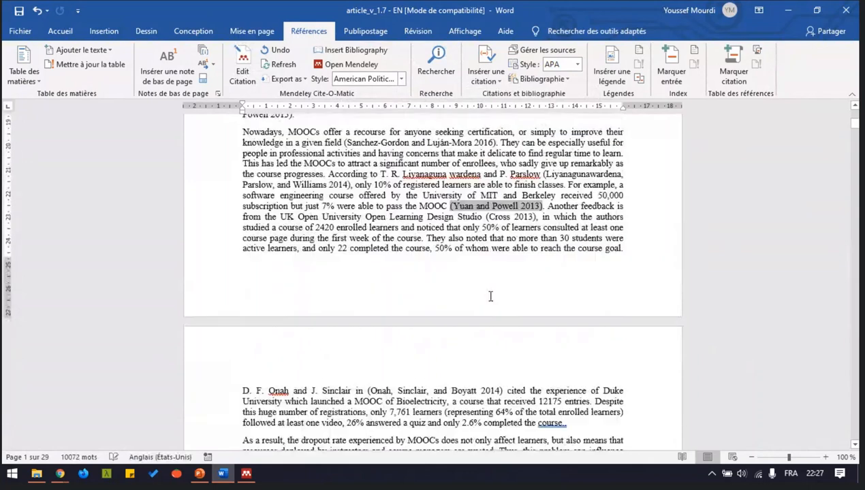
left_click(469, 296)
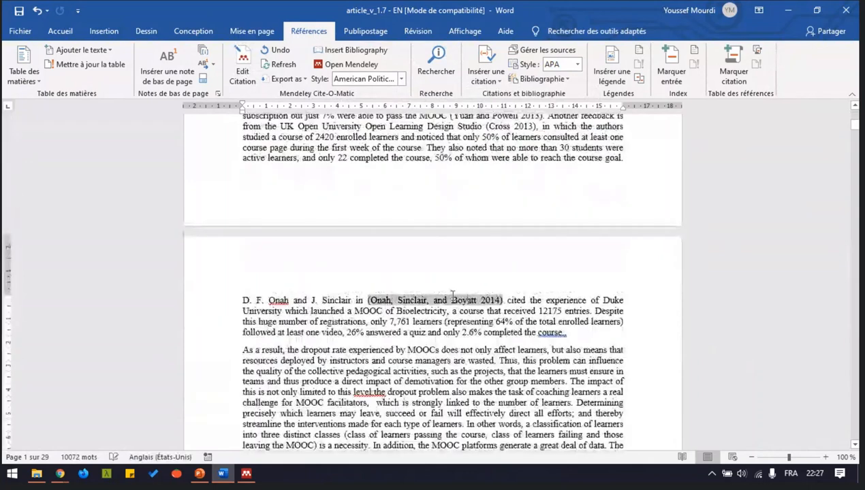
Step: Set the Mendeley citation style to Nature and review how the citations appear in the Introduction paragraphs
left_click(401, 79)
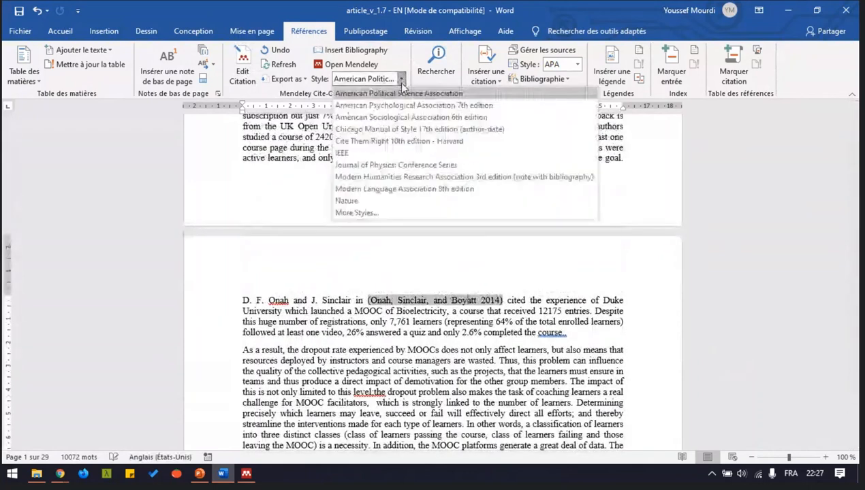
left_click(400, 201)
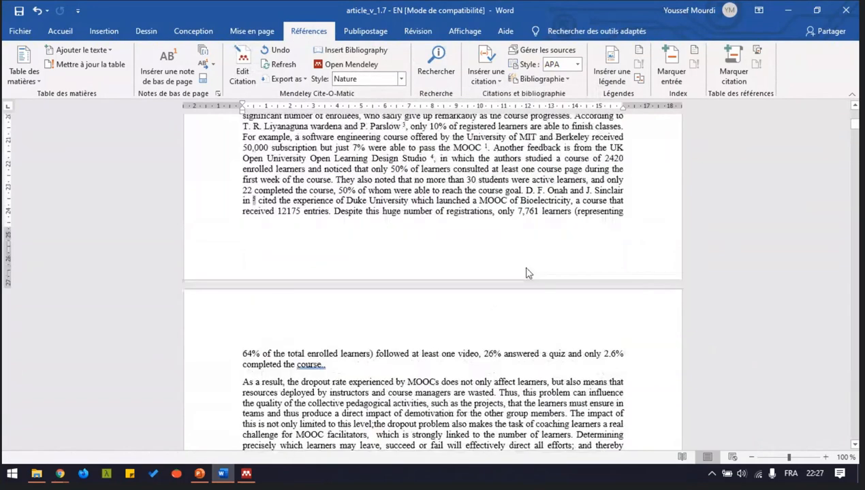
scroll(534, 240, "up", 2)
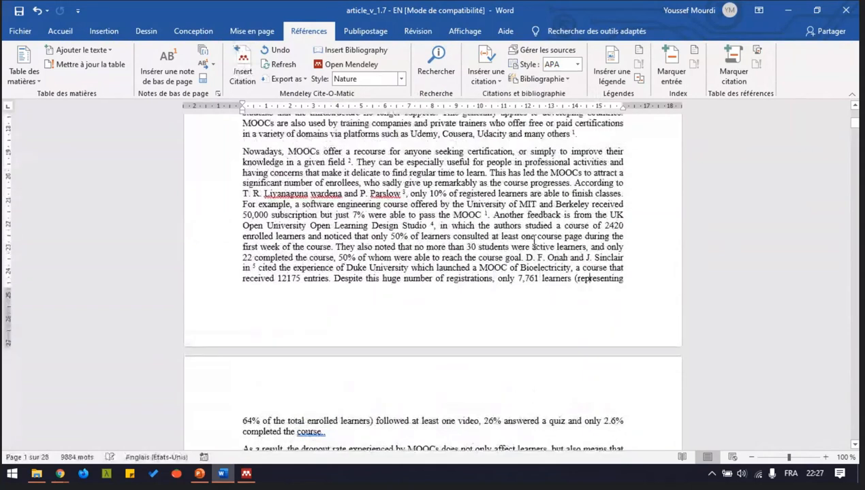
scroll(534, 240, "down", 5)
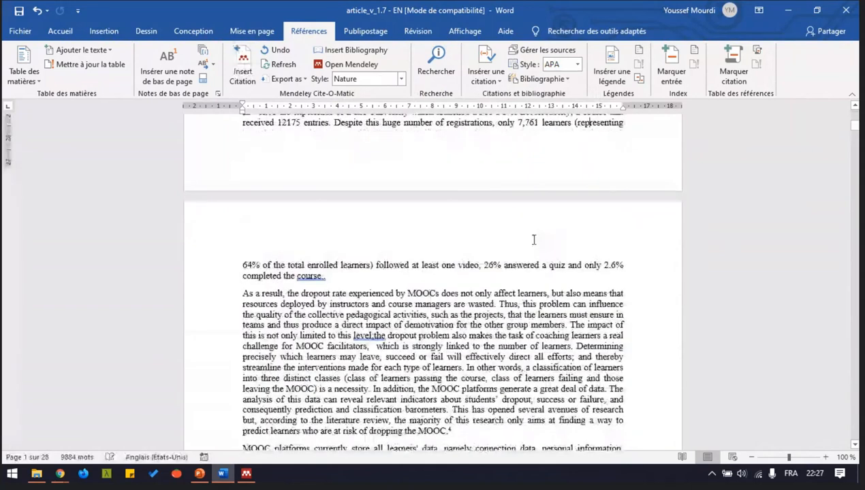
scroll(534, 239, "up", 3)
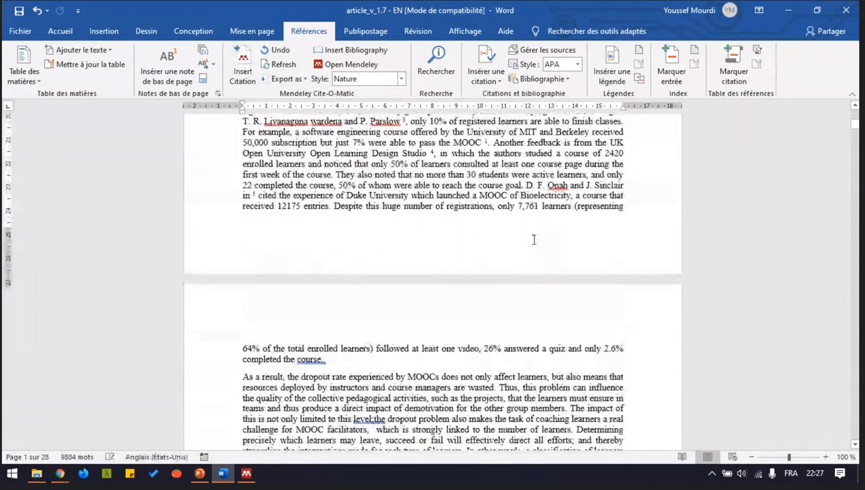
scroll(535, 240, "down", 4)
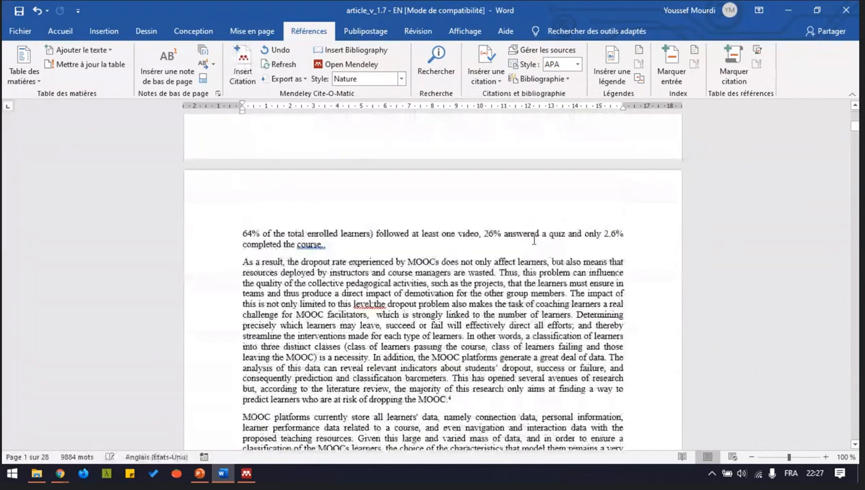
scroll(535, 239, "up", 8)
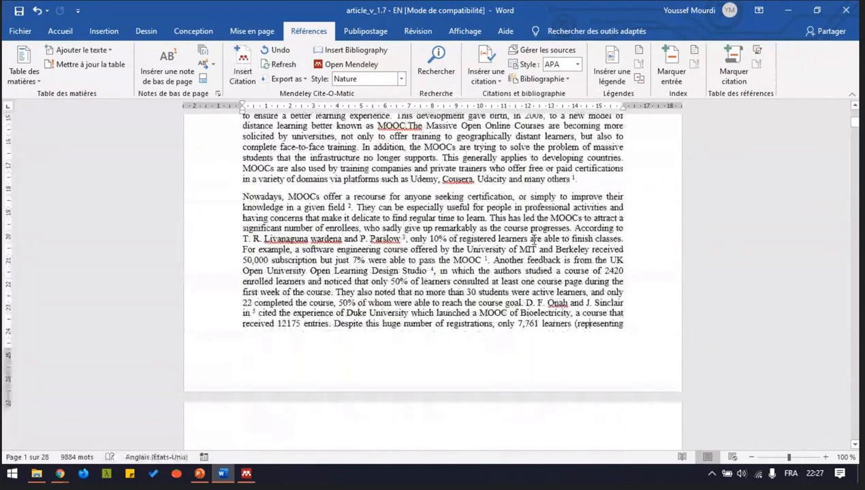
scroll(534, 240, "up", 4)
left_click_drag(547, 285, 581, 287)
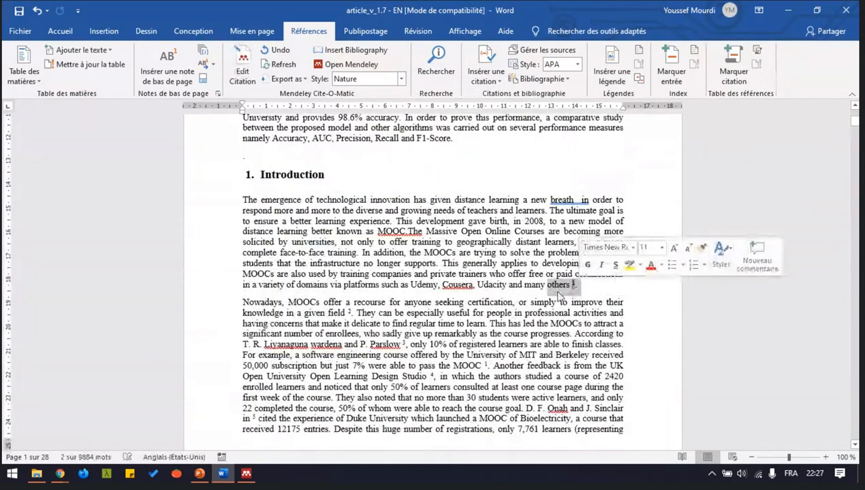
left_click(562, 286)
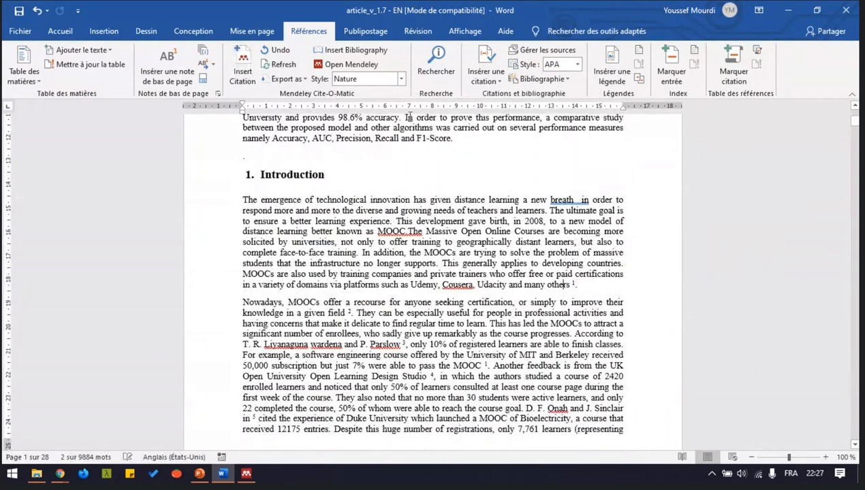
Step: Set the Mendeley citation style to IEEE and delete the entire reference list under the References heading
left_click(402, 78)
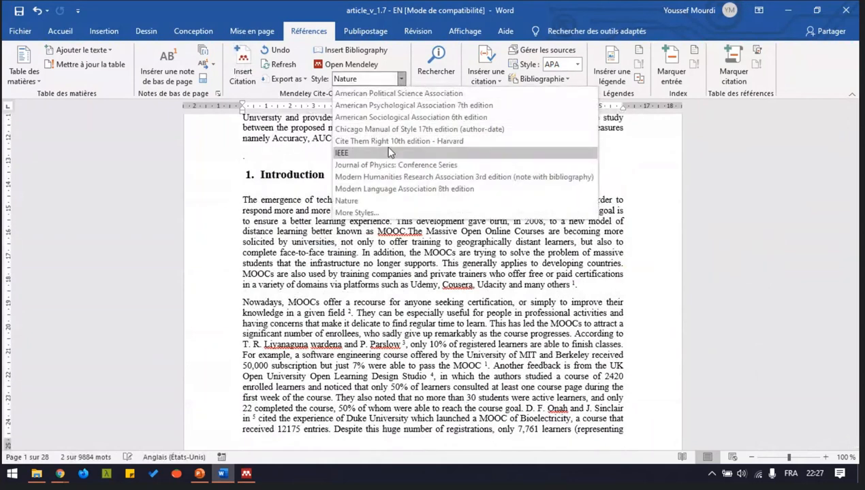
left_click(390, 153)
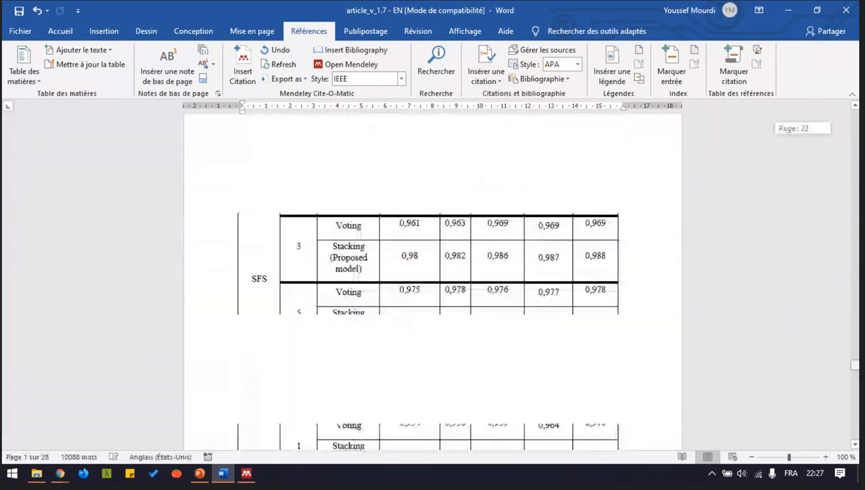
left_click_drag(641, 401, 263, 144)
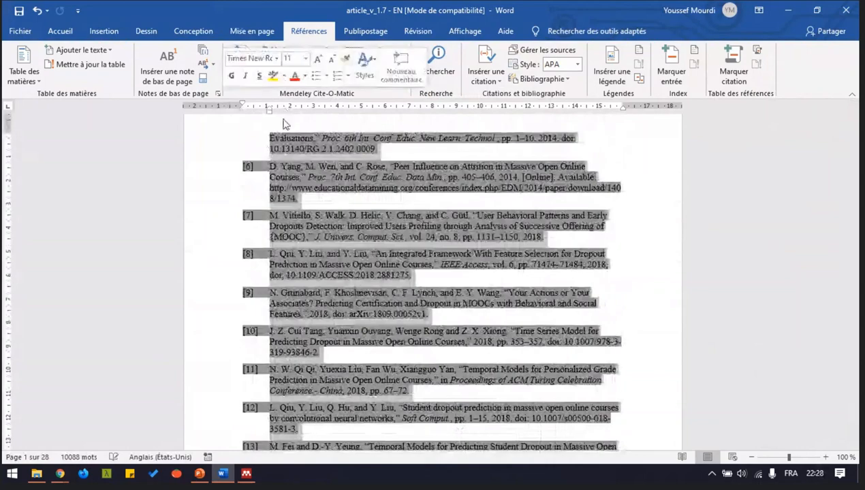
scroll(450, 258, "up", 6)
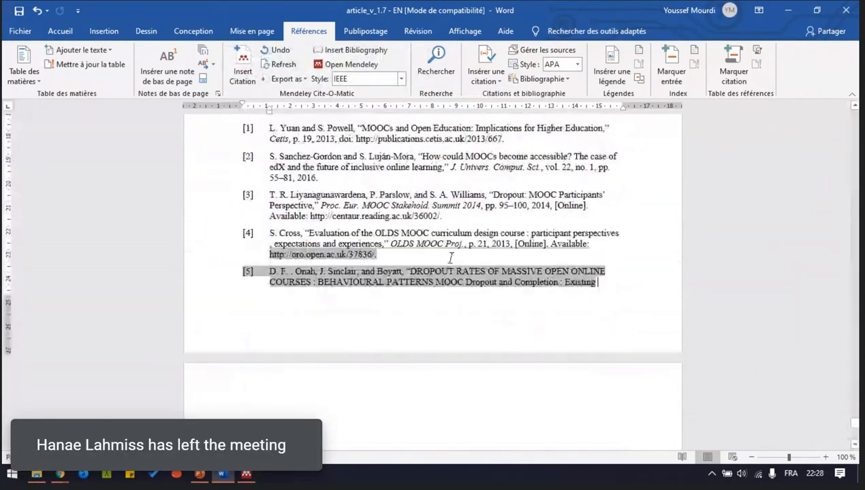
left_click_drag(608, 295, 276, 480)
key("Delete")
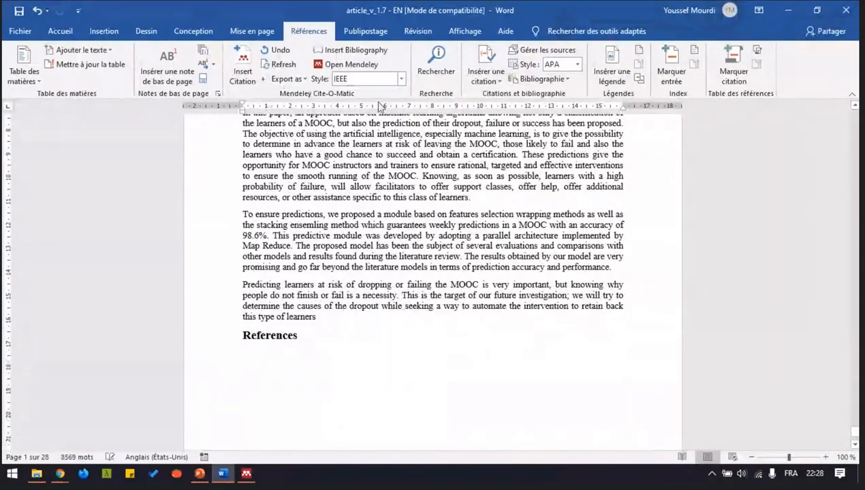
Step: Insert the Mendeley bibliography under the References heading and look over its entries
left_click(342, 53)
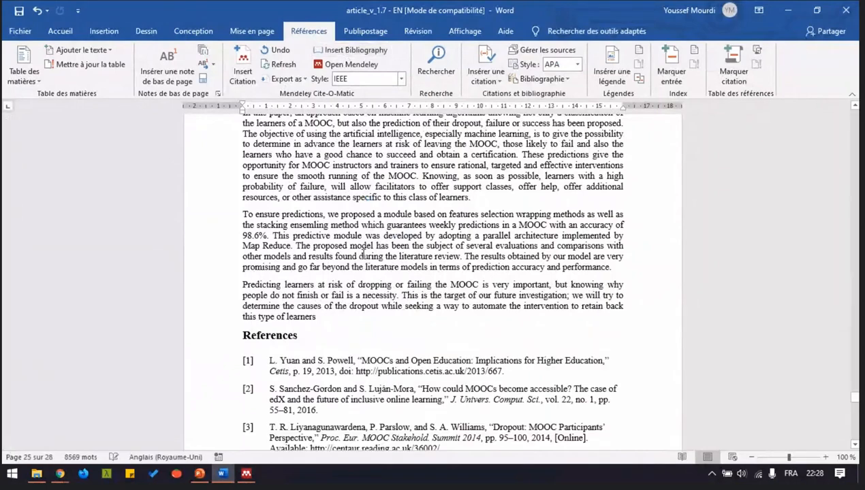
scroll(365, 266, "down", 1)
scroll(369, 279, "down", 3)
Step: With the bibliography selected, set the Mendeley citation style to American Political Science Association
left_click(248, 240)
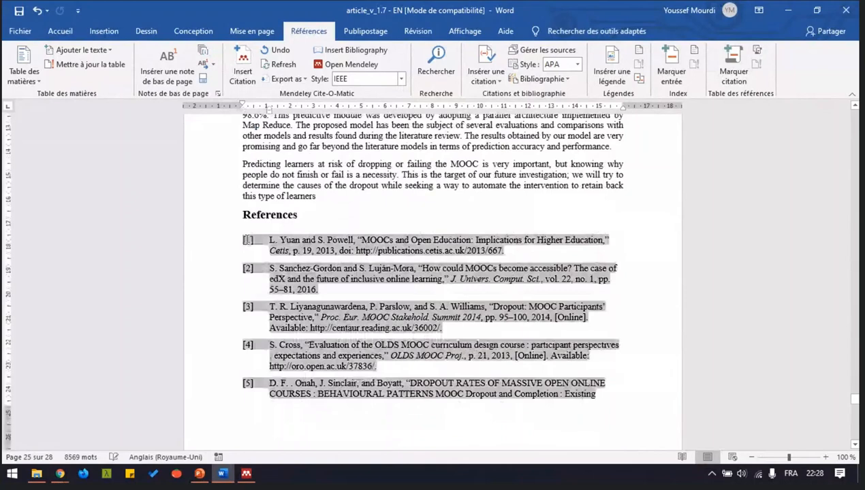
left_click(402, 78)
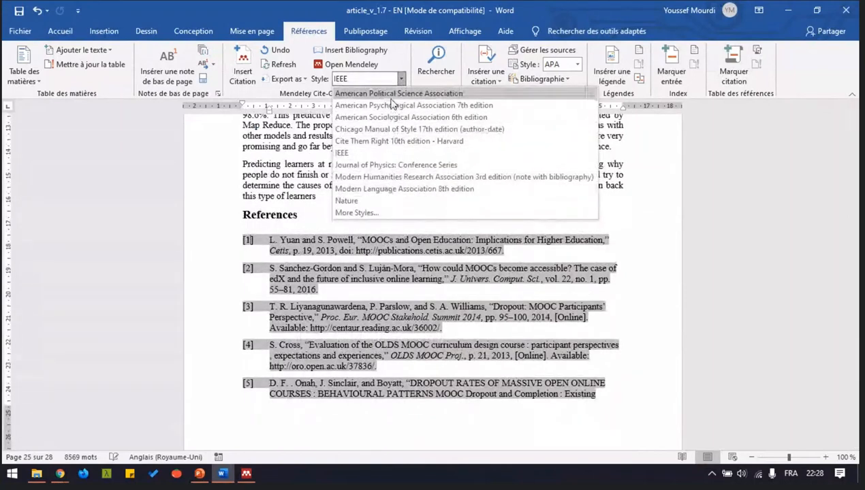
left_click(392, 96)
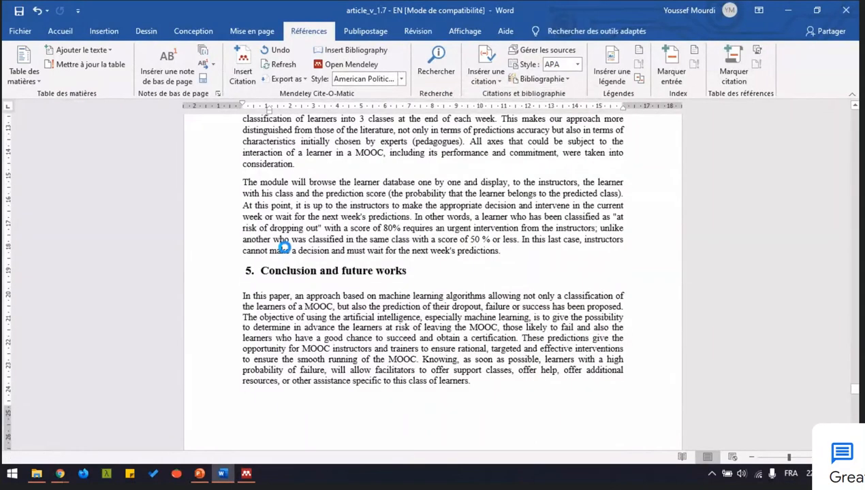
Step: Look over the reference list entries formatted in the American Political Science Association style
scroll(293, 279, "down", 1)
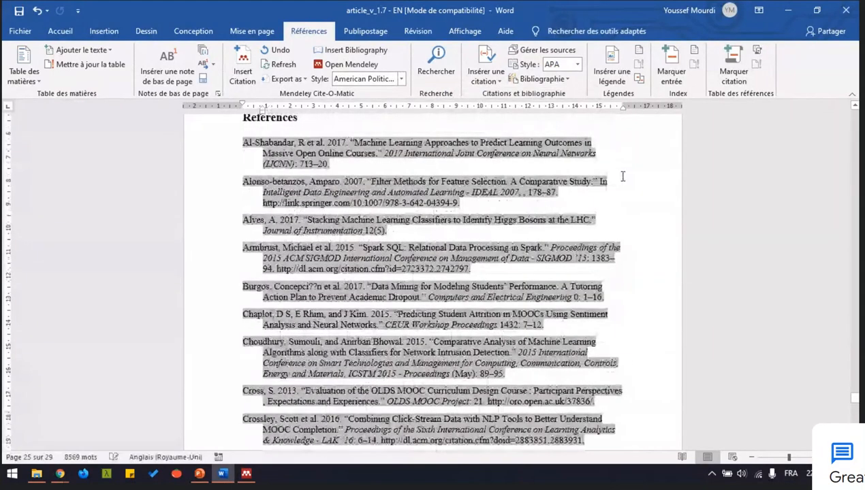
scroll(635, 366, "down", 2)
scroll(636, 368, "down", 3)
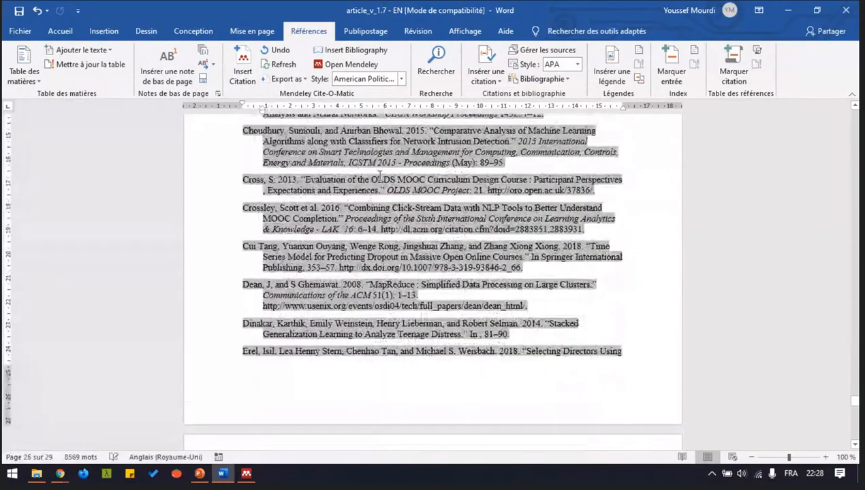
Step: Switch to Mendeley Desktop, clear the document selection in Dossier test and show the available tools, including the MS Word plugin command
left_click(246, 473)
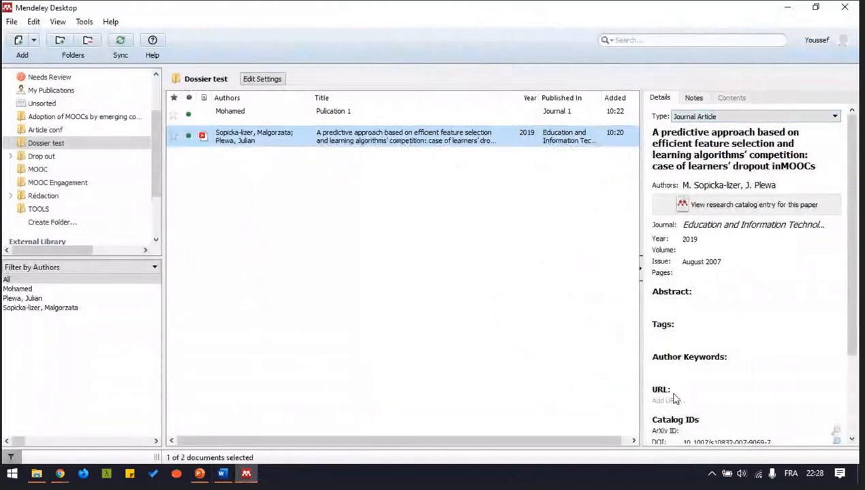
left_click(456, 335)
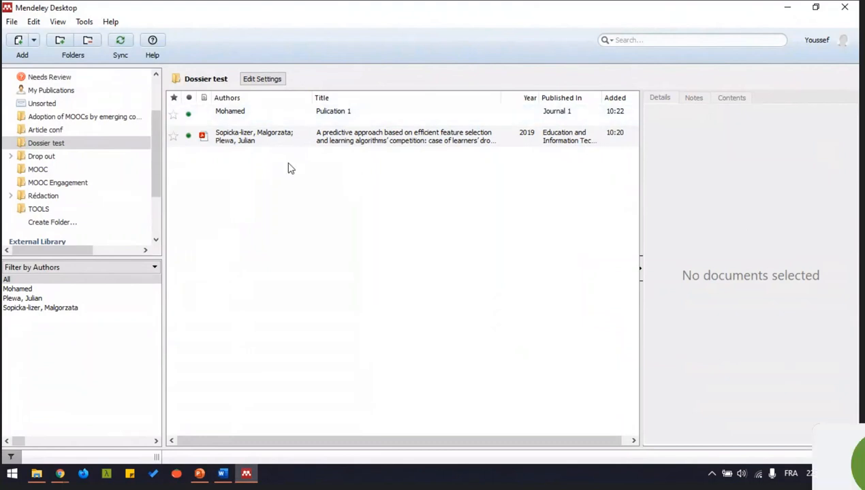
left_click(85, 22)
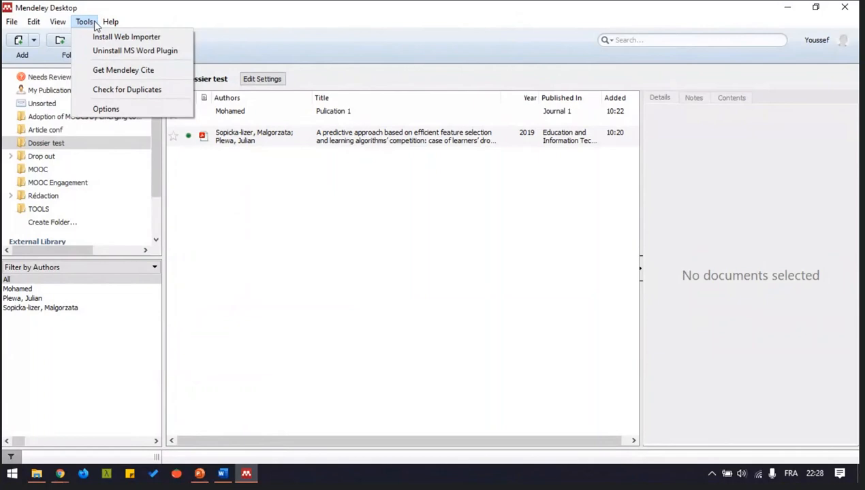
Step: Return to Word and review the article's closing sections and the whole reference list through to its last entry
key("alt+Tab")
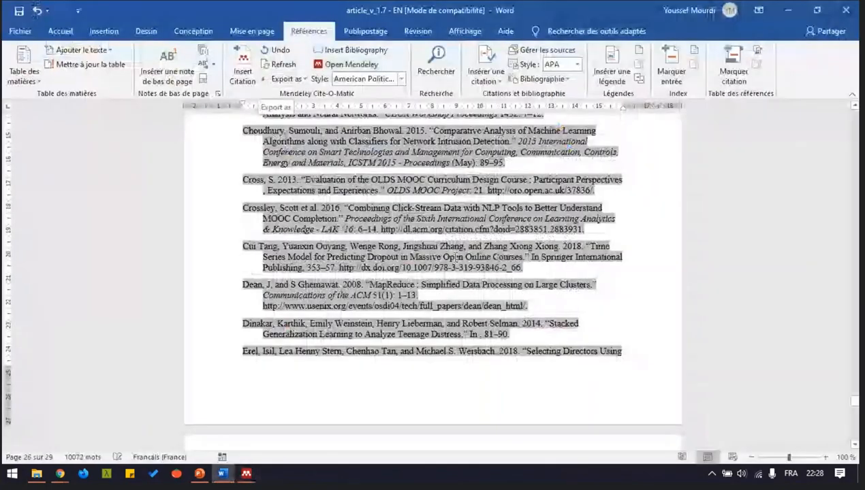
scroll(456, 257, "up", 5)
scroll(466, 261, "up", 15)
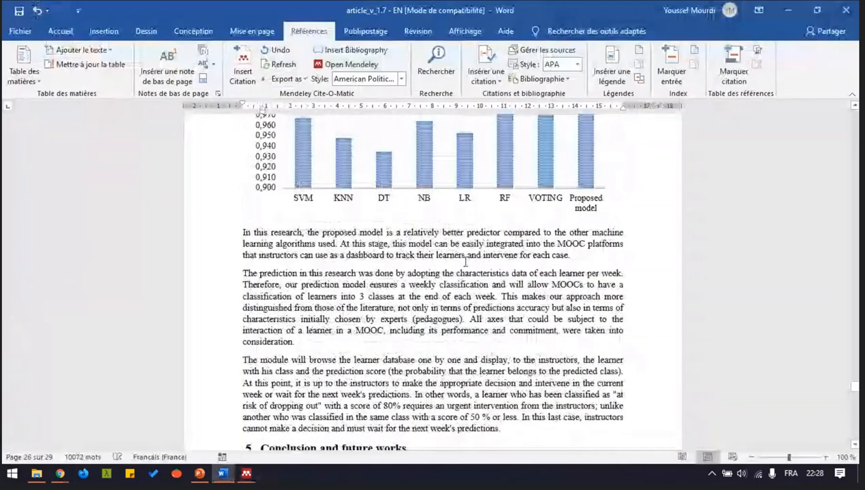
scroll(466, 262, "up", 10)
scroll(470, 272, "down", 20)
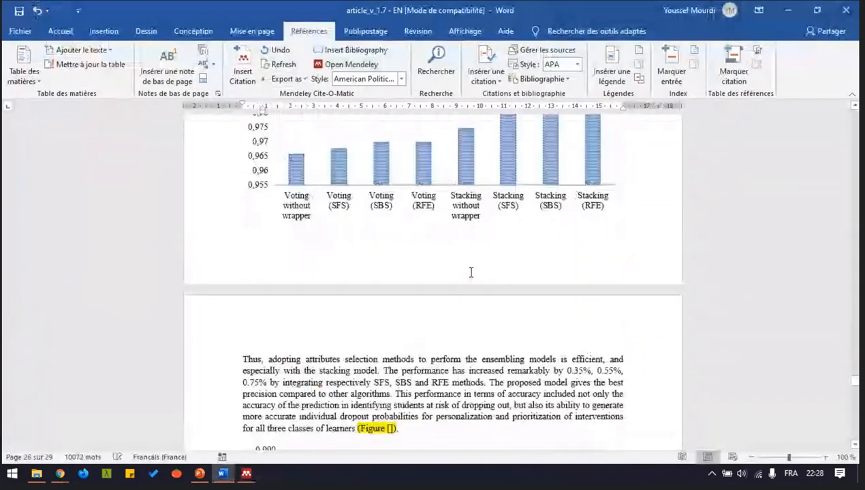
scroll(471, 273, "down", 15)
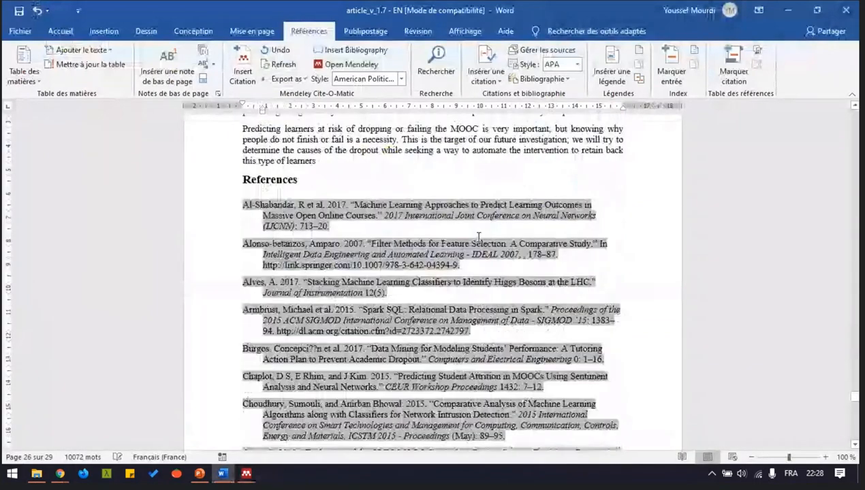
scroll(479, 236, "down", 6)
scroll(479, 236, "down", 15)
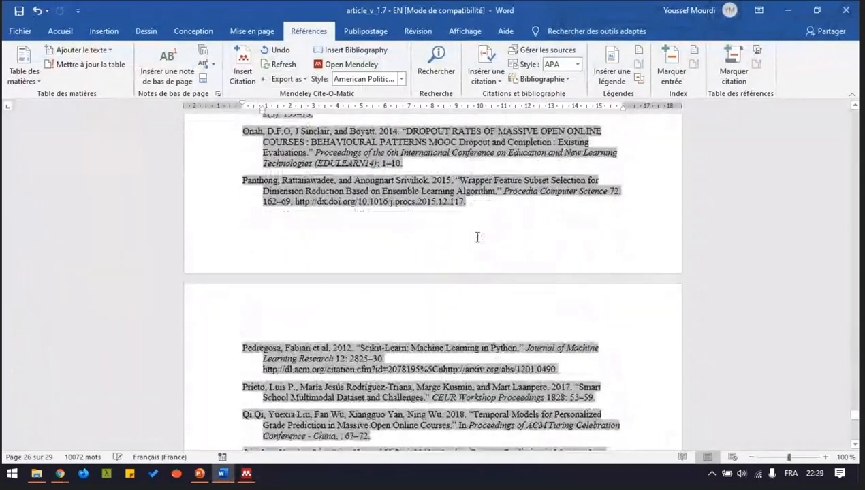
scroll(478, 237, "down", 20)
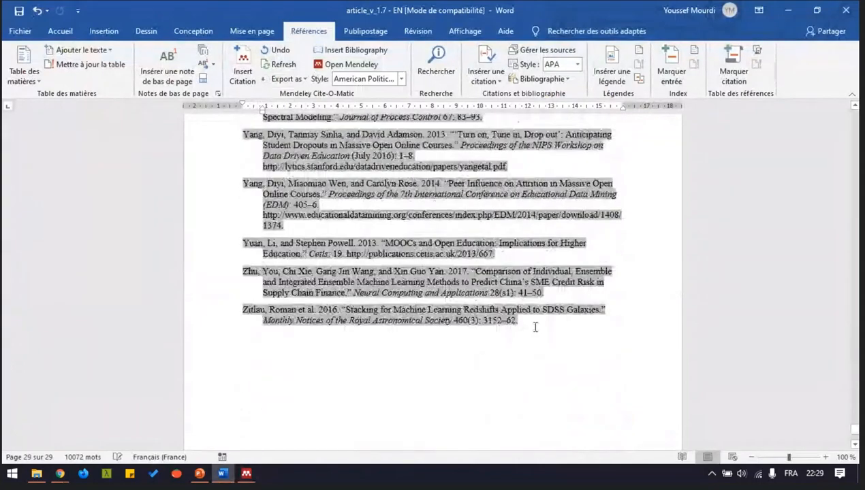
scroll(536, 333, "up", 5)
scroll(530, 332, "down", 1)
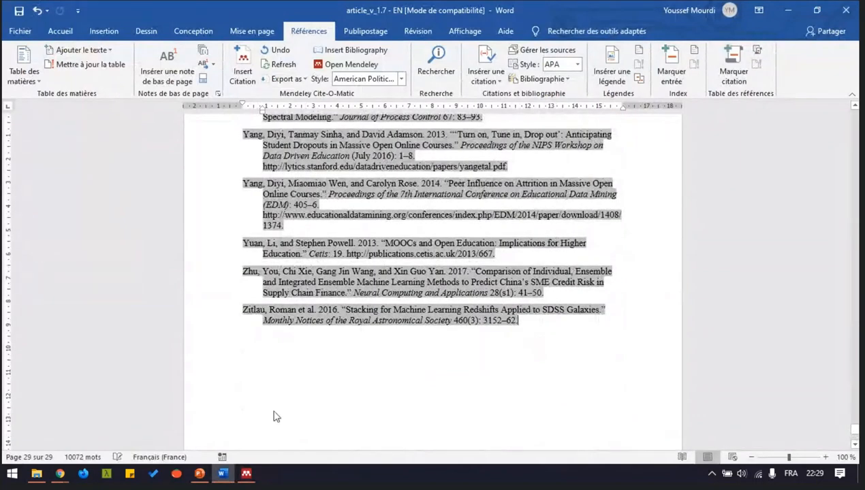
Step: Switch to Mendeley Desktop and stop sharing the screen with the Google Meet call
left_click(246, 474)
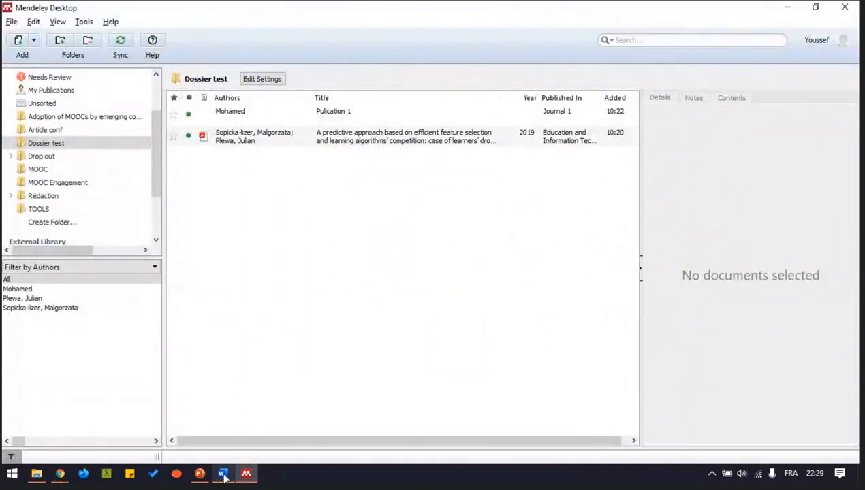
mouse_move(62, 478)
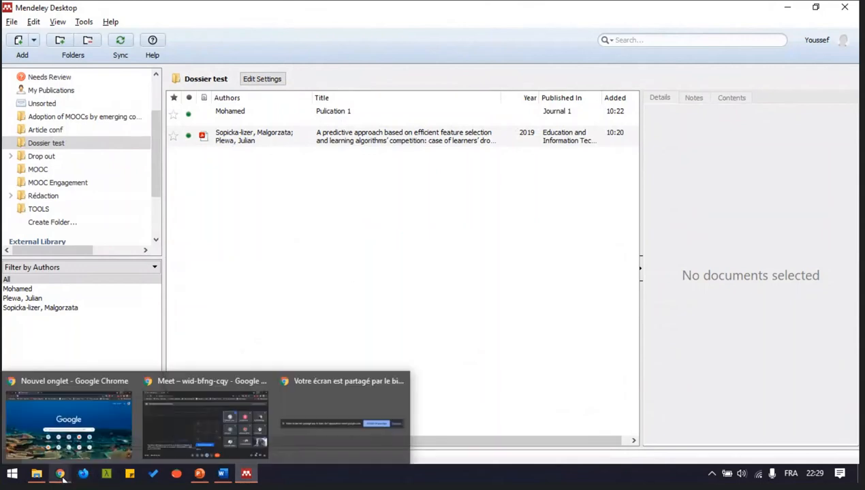
left_click(323, 421)
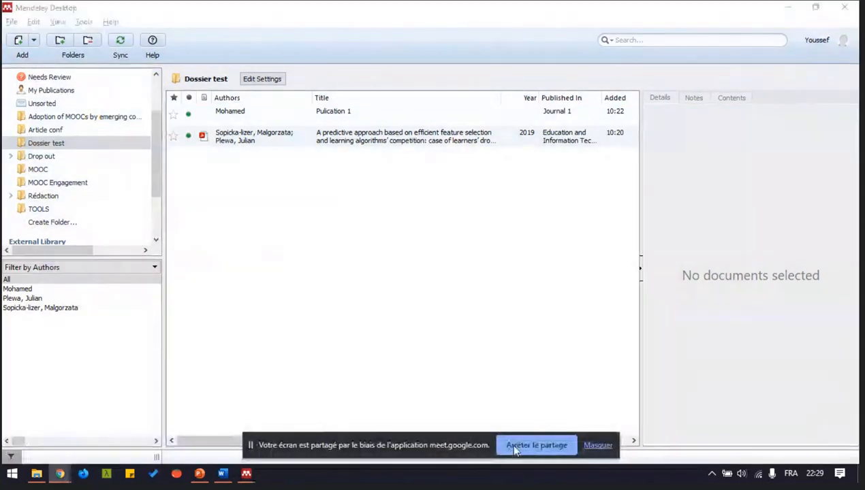
left_click(534, 445)
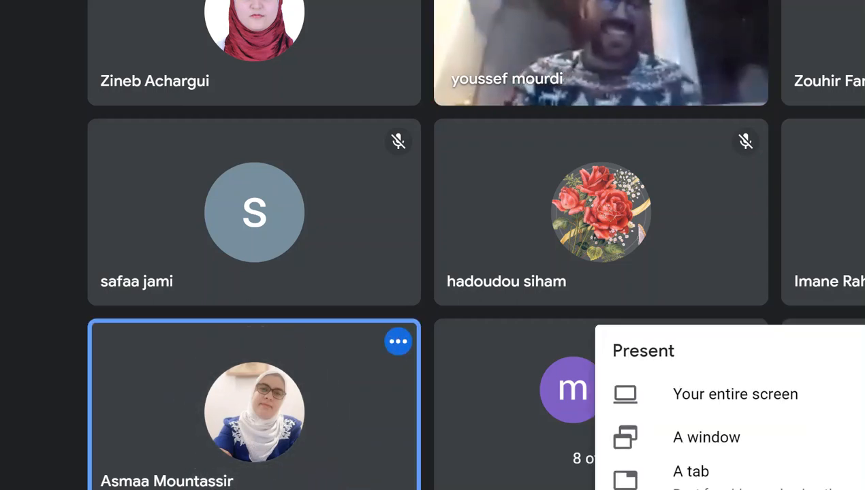
Step: Dismiss the Present options in Google Meet, view the meeting chat messages and close the chat again
key("Escape")
key("ctrl+alt+c")
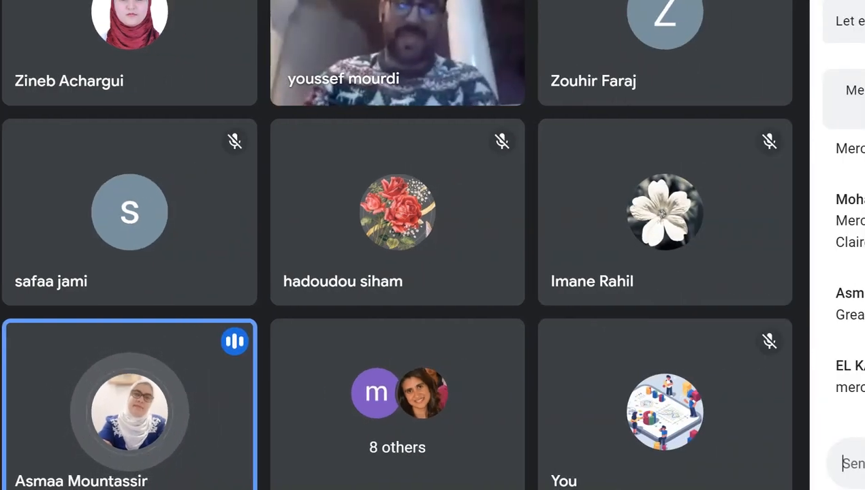
key("ctrl+alt+c")
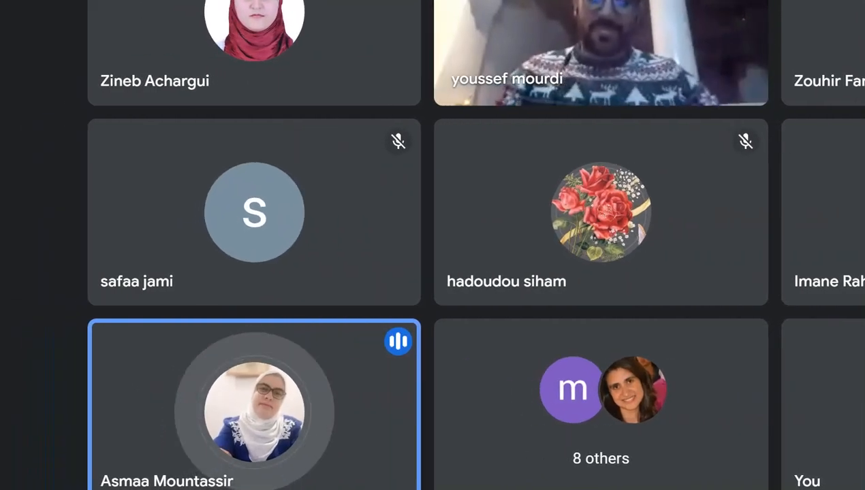